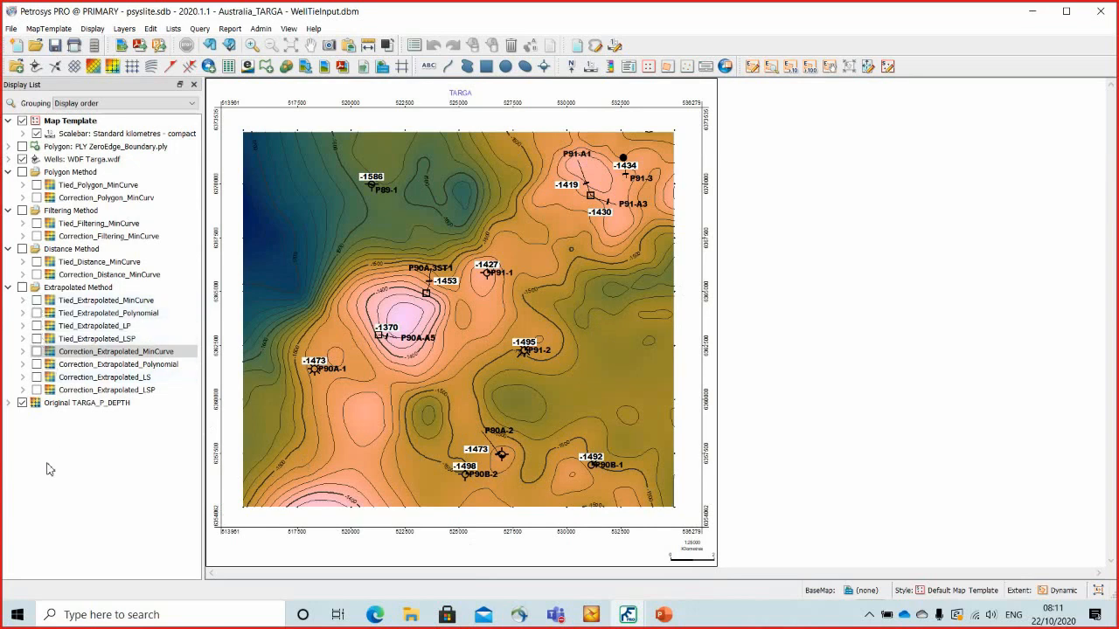
Turn on the Tied_Extrapolated_MinCurve grid in the Display List.
{"action": "left_click", "coordinate": [37, 302]}
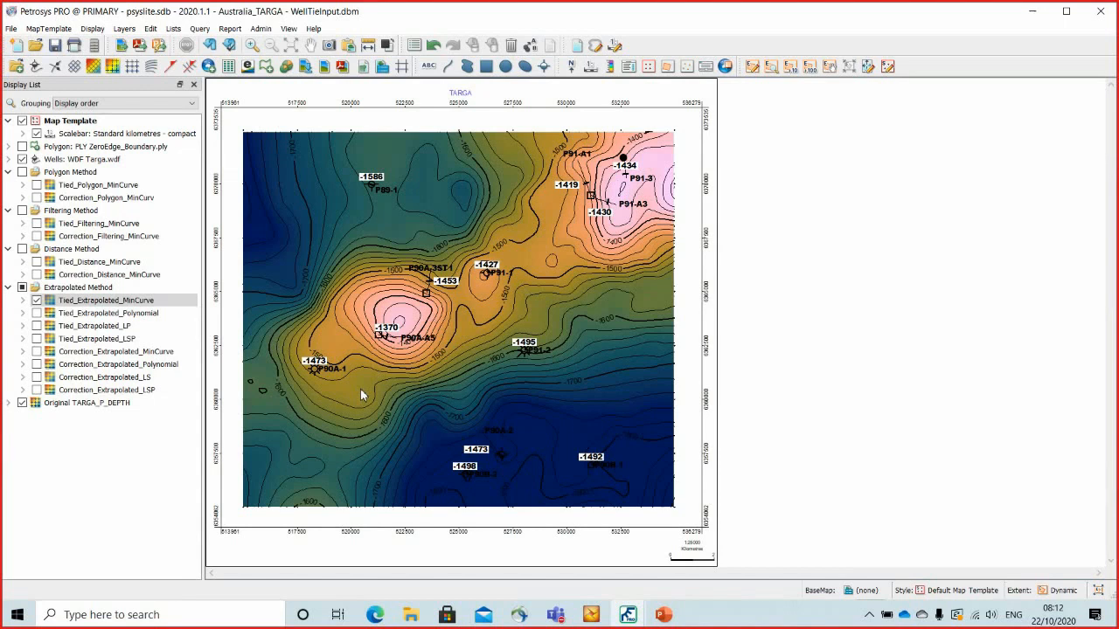
Hide Tied_Extrapolated_MinCurve and display the Correction_Extrapolated_MinCurve correction grid instead.
{"action": "left_click", "coordinate": [115, 303]}
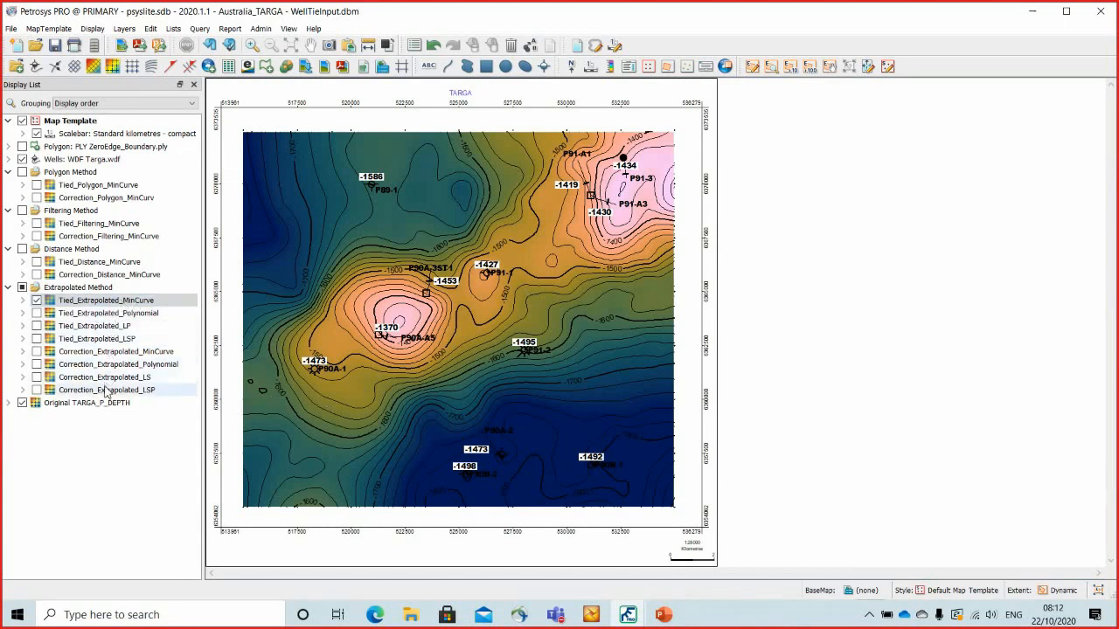
{"action": "mouse_move", "coordinate": [118, 355]}
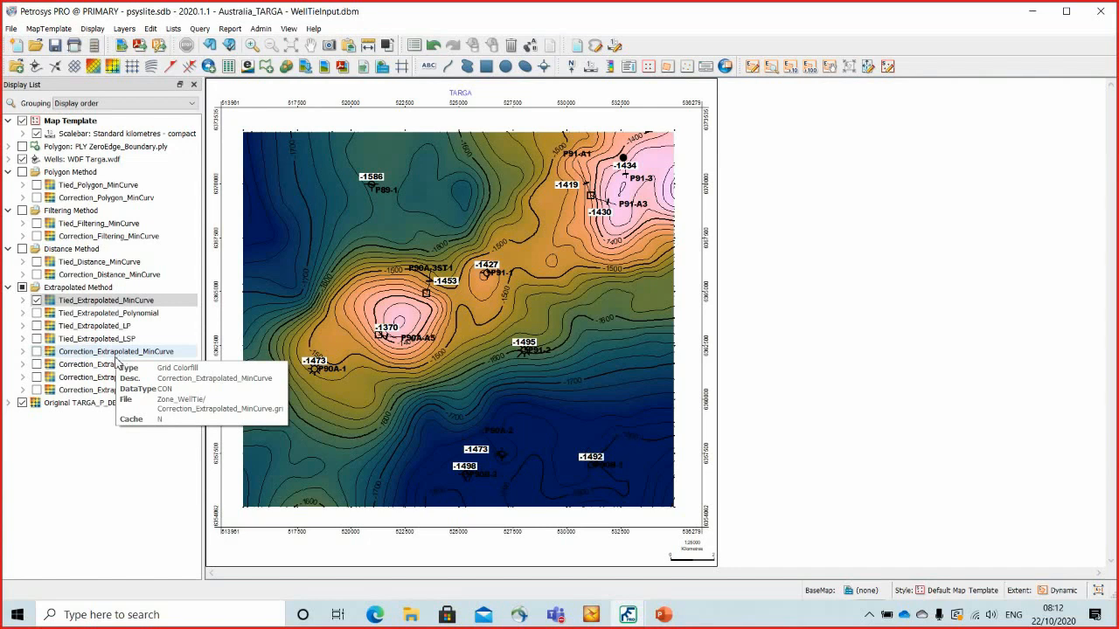
{"action": "left_click", "coordinate": [36, 302]}
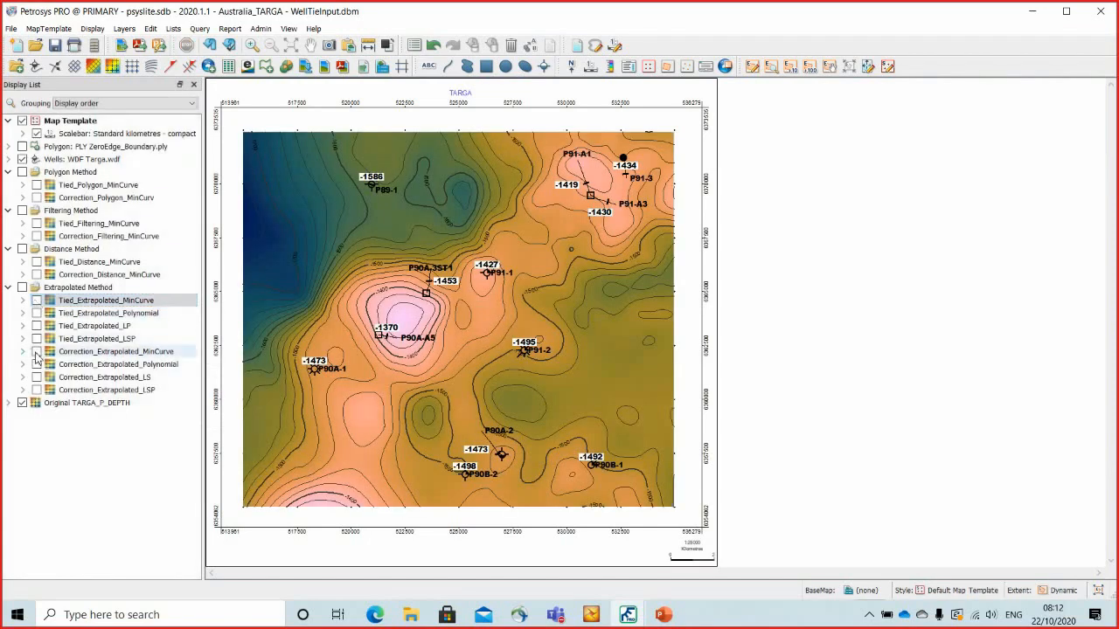
{"action": "left_click", "coordinate": [36, 353]}
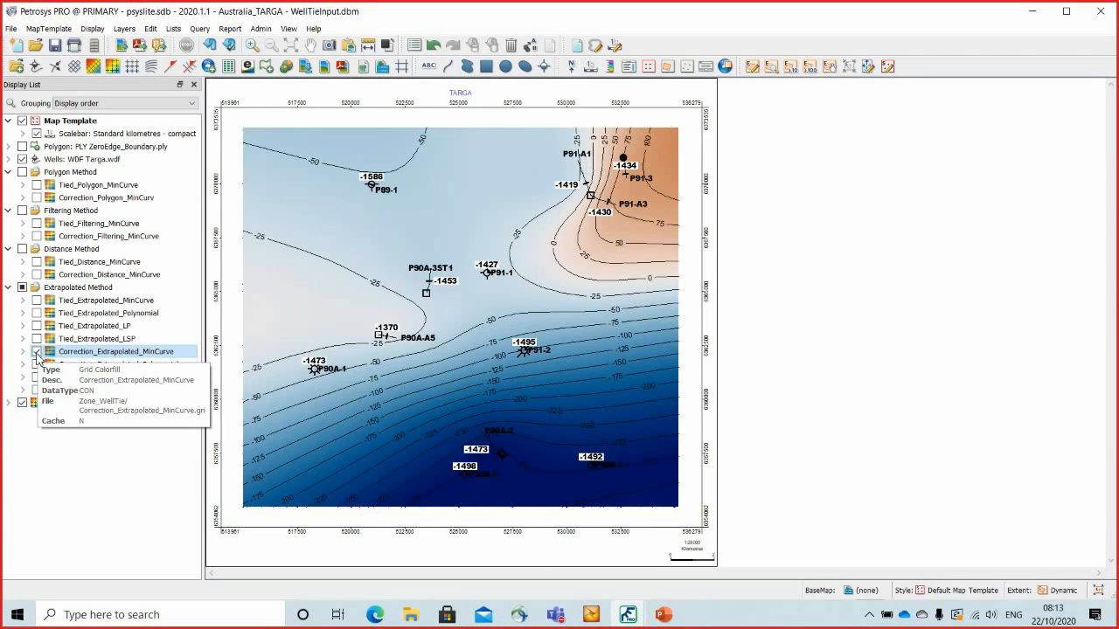
Swap Correction_Extrapolated_MinCurve for the LSP, LS and Polynomial correction grids, and re-show Tied_Extrapolated_MinCurve.
{"action": "left_click", "coordinate": [37, 351]}
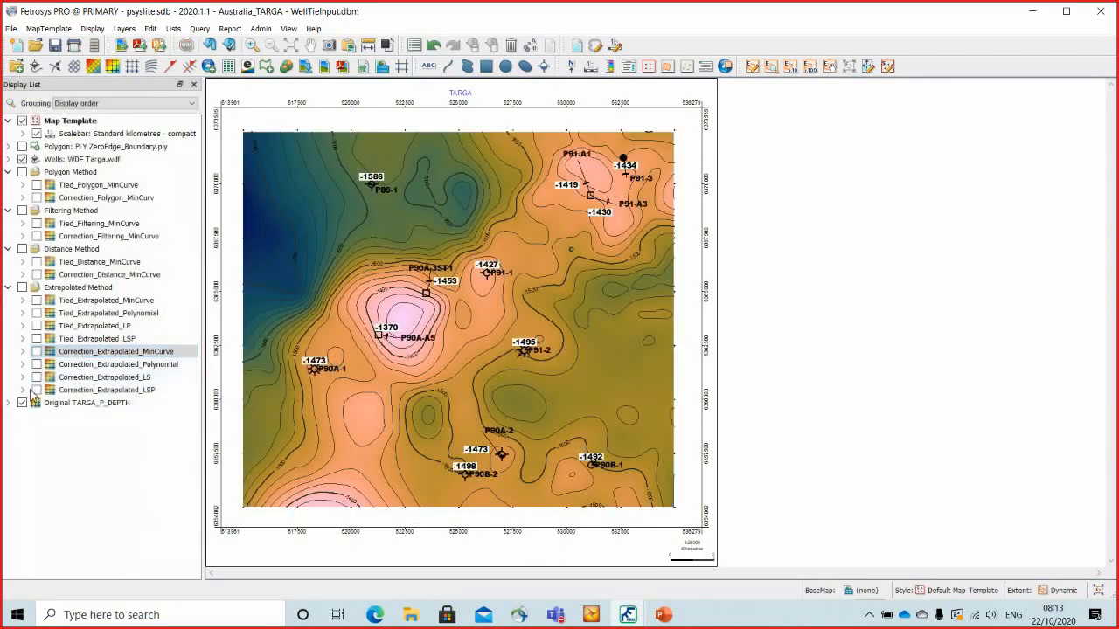
{"action": "left_click", "coordinate": [36, 390]}
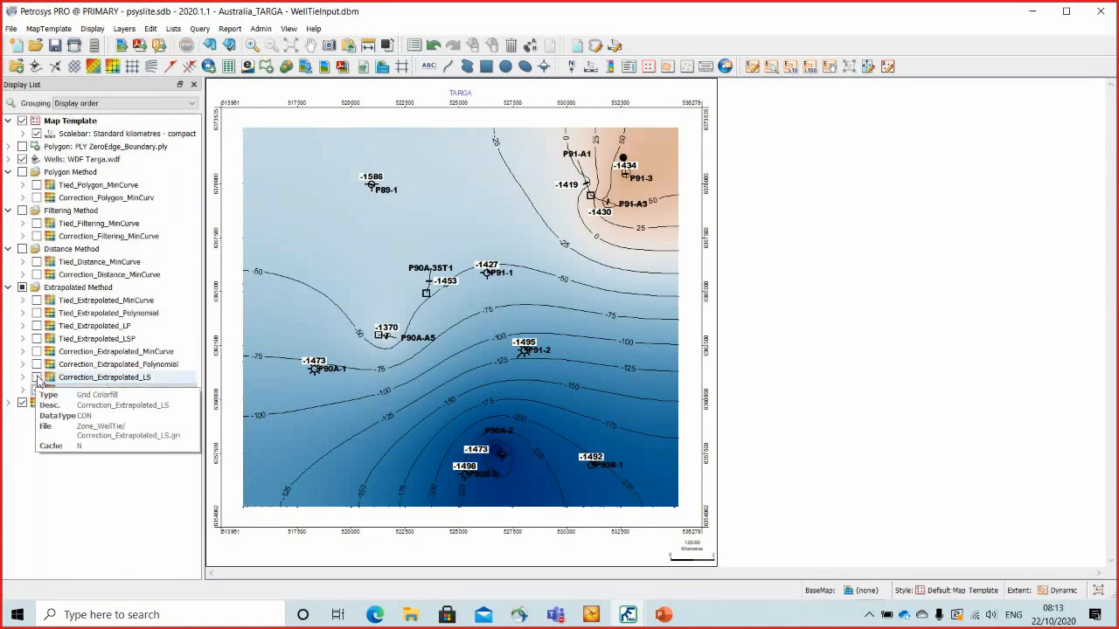
{"action": "left_click", "coordinate": [36, 377]}
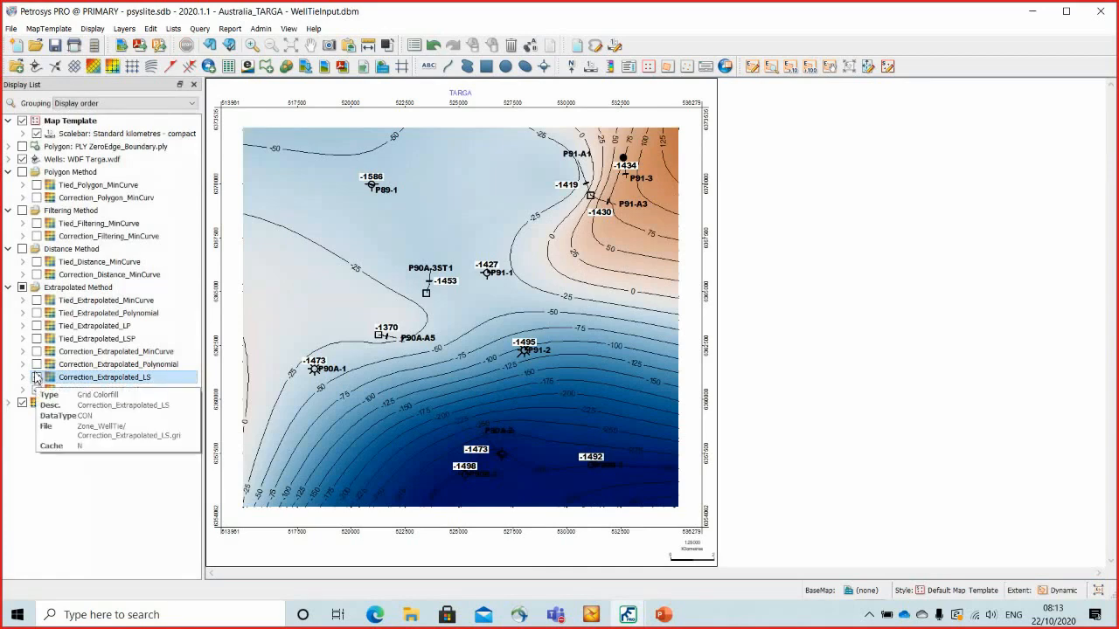
{"action": "left_click", "coordinate": [36, 364]}
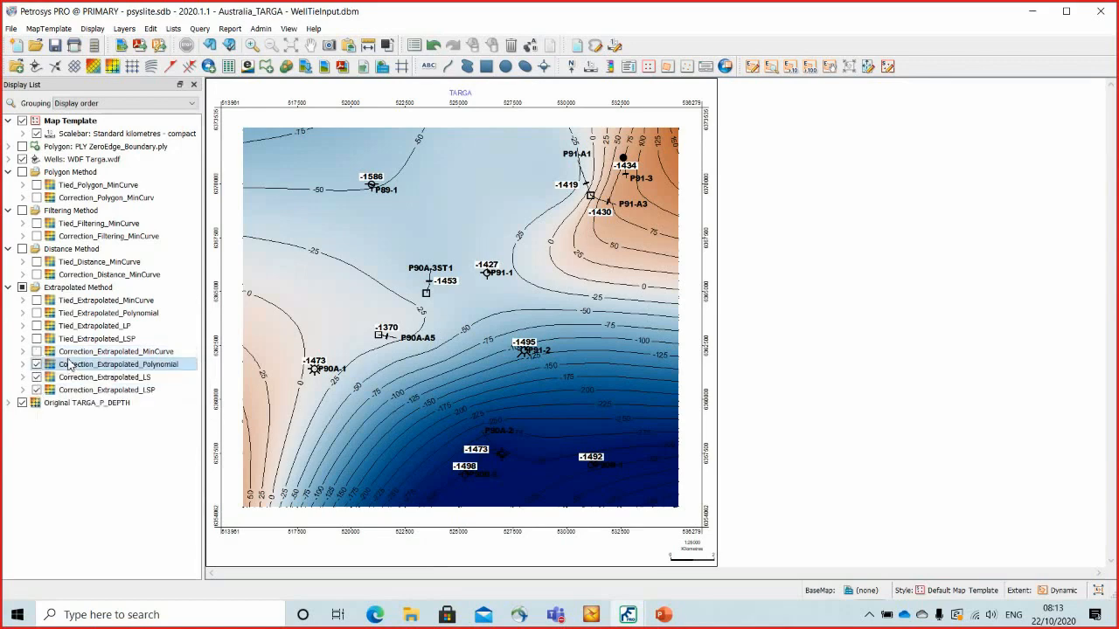
{"action": "left_click", "coordinate": [37, 300]}
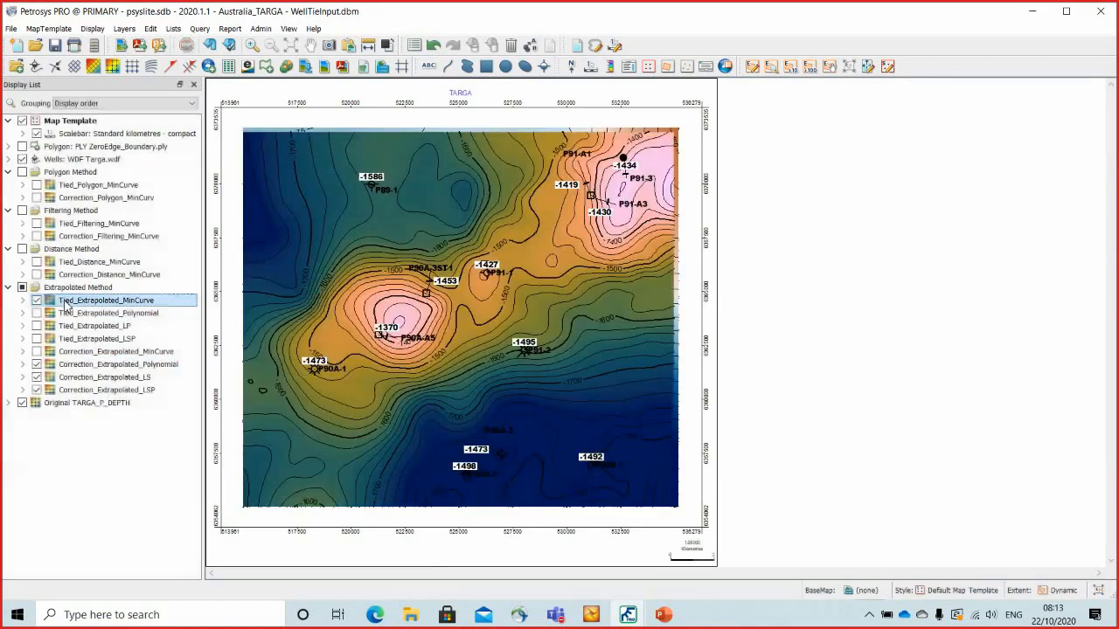
Colour Tied_Extrapolated_MinCurve with the Fabio Crameri - batlow - Inverted gradient and close its properties.
{"action": "double_click", "coordinate": [66, 302]}
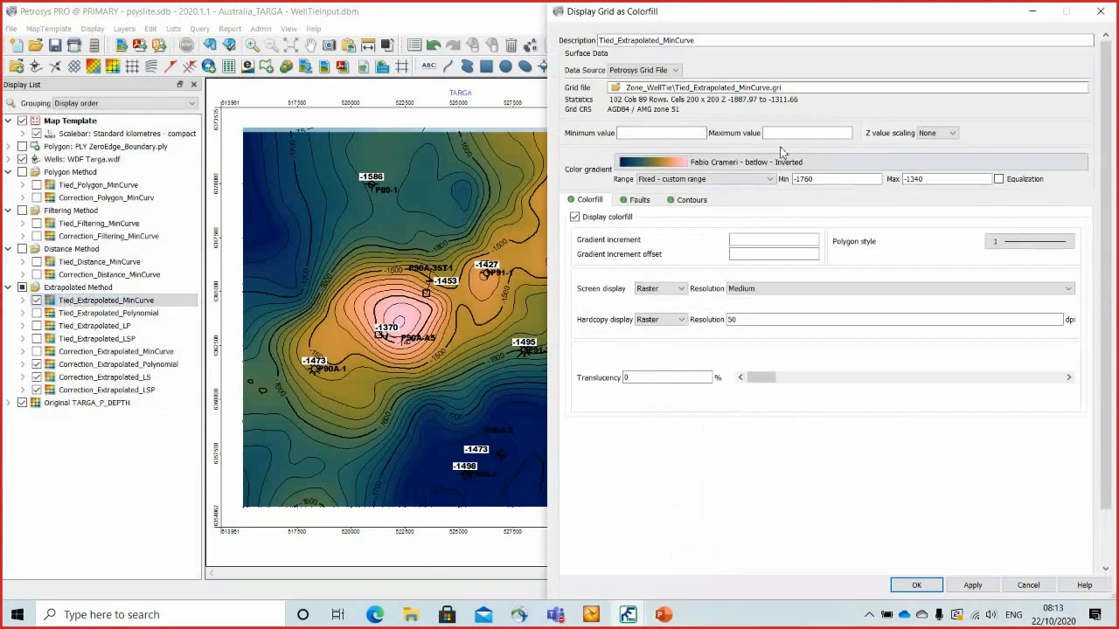
{"action": "left_click", "coordinate": [784, 163]}
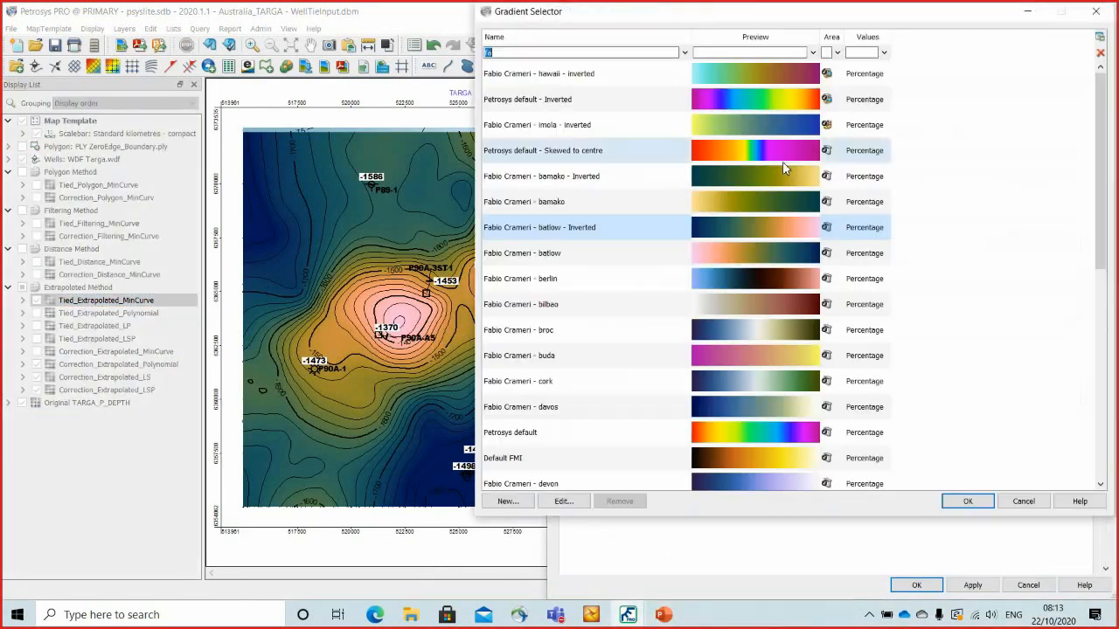
{"action": "left_click", "coordinate": [515, 53]}
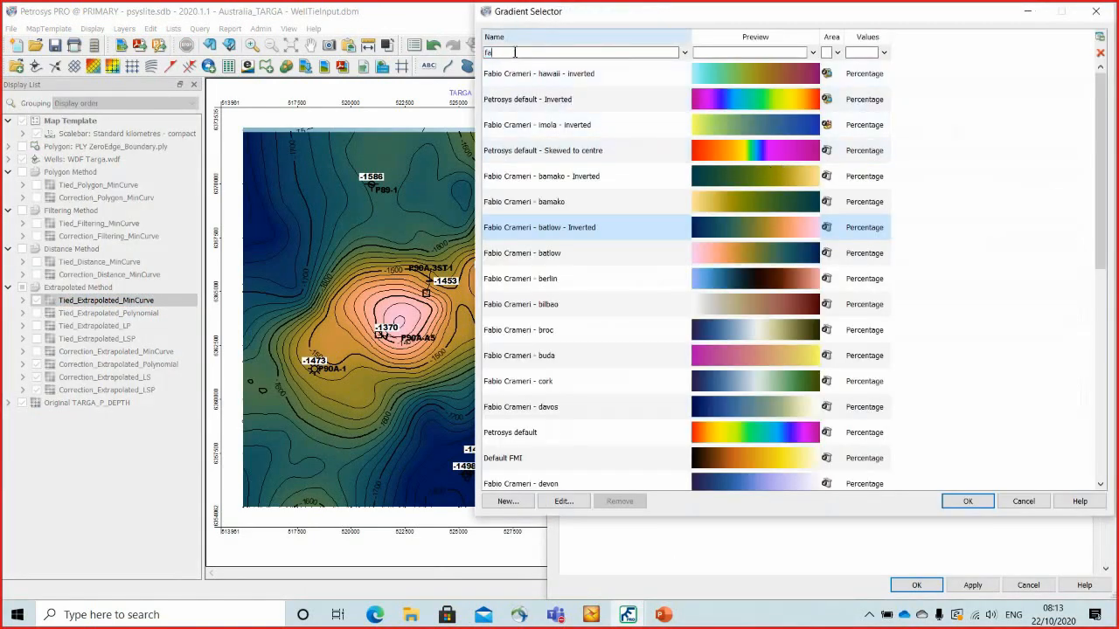
{"action": "type", "text": "bio"}
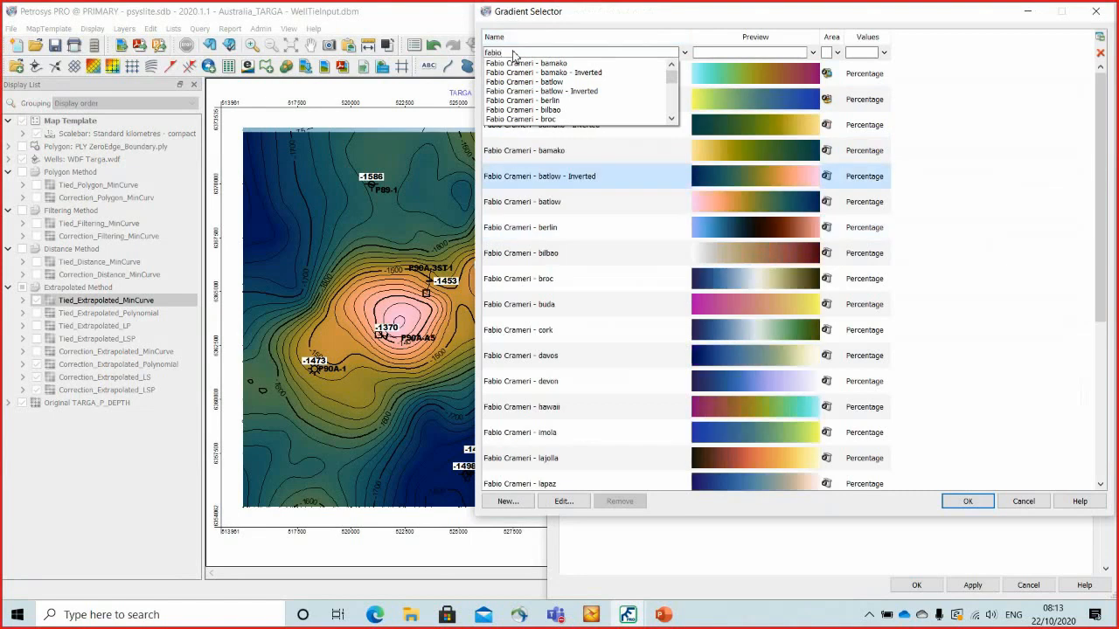
{"action": "left_click", "coordinate": [953, 159]}
{"action": "left_click_drag", "start_coordinate": [1108, 87], "coordinate": [1084, 70]}
{"action": "left_click", "coordinate": [953, 502]}
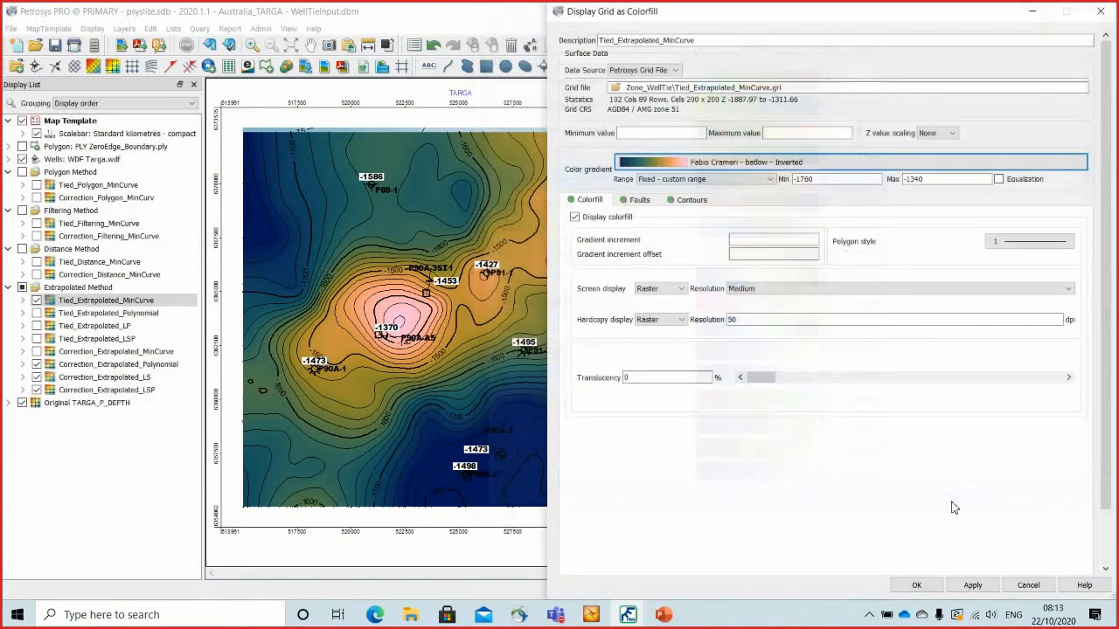
{"action": "left_click", "coordinate": [1100, 12]}
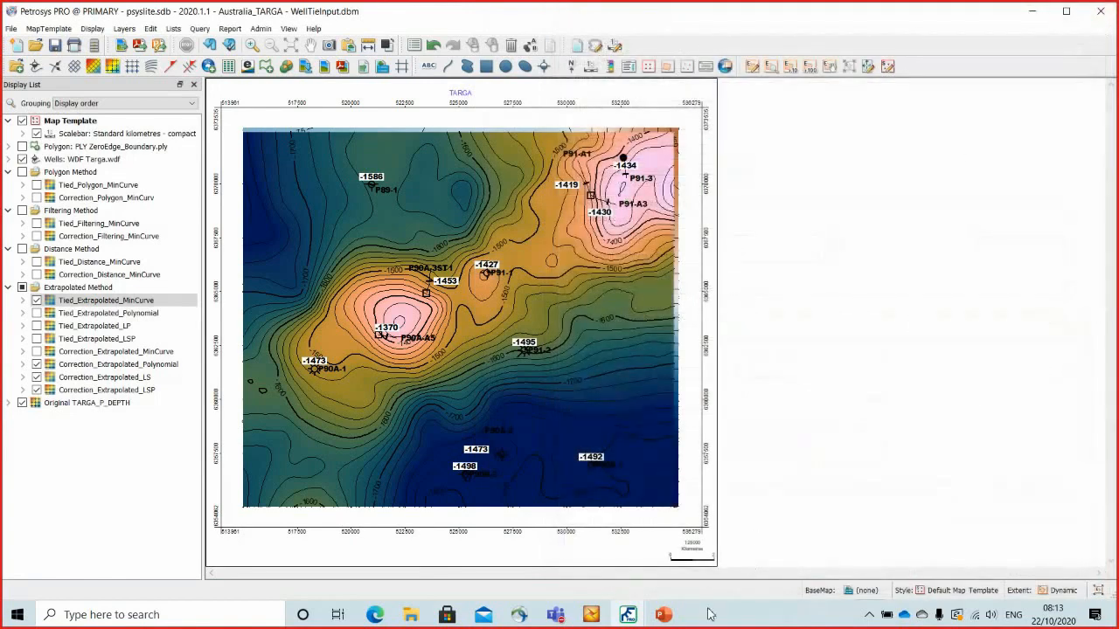
Bring up the Gullfaks2020 map and zoom to the faulted centre around wells C5, C6 and C7.
{"action": "mouse_move", "coordinate": [627, 614]}
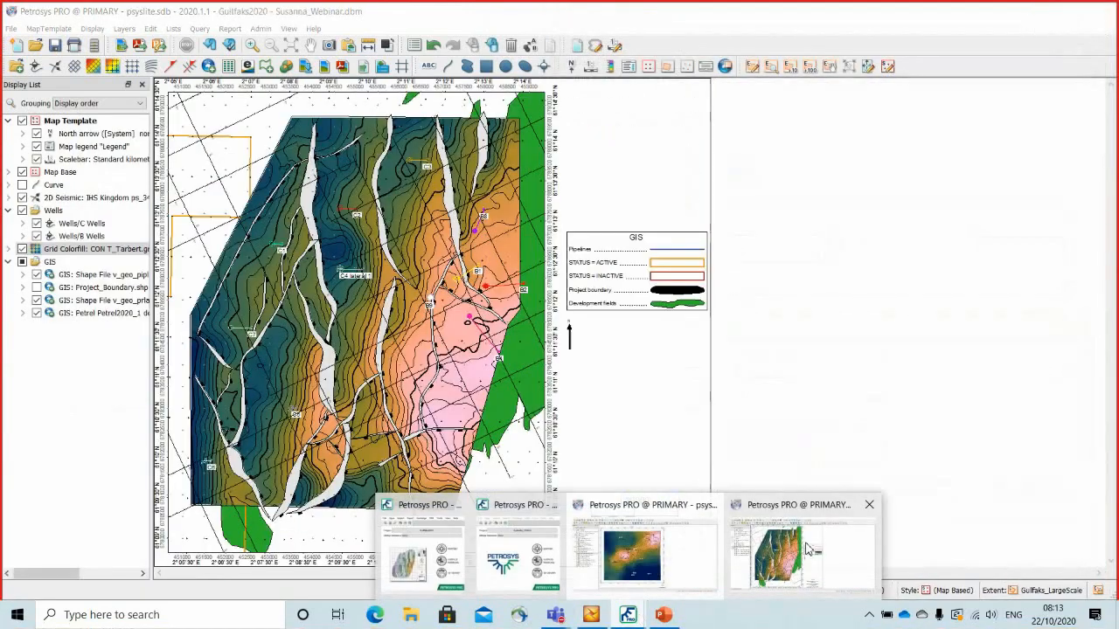
{"action": "left_click", "coordinate": [808, 548]}
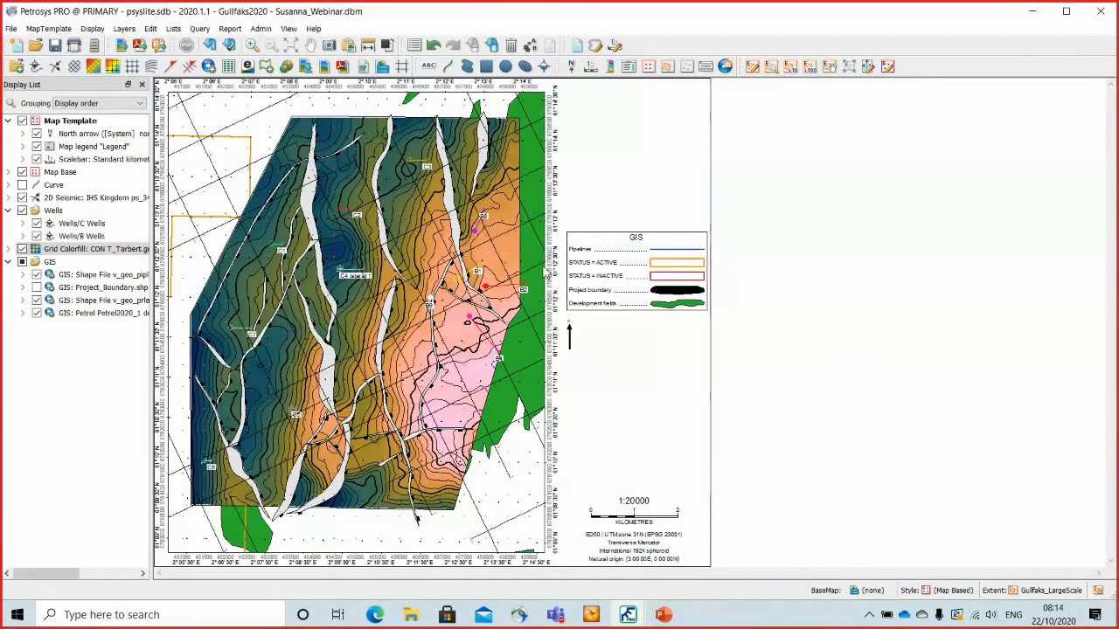
{"action": "left_click", "coordinate": [251, 46]}
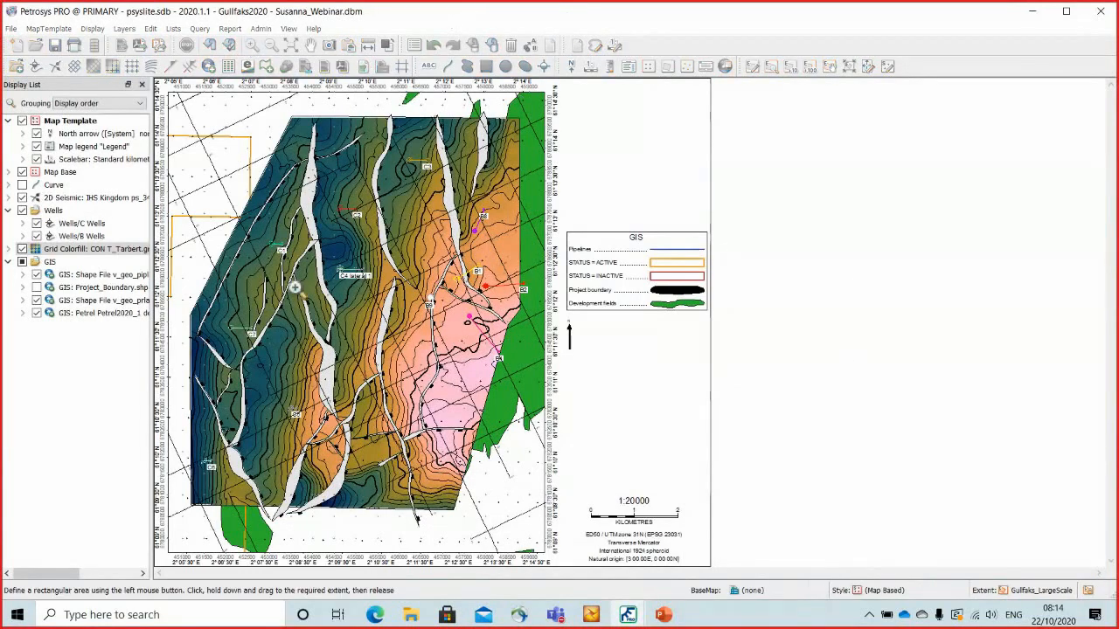
{"action": "left_click_drag", "start_coordinate": [229, 273], "coordinate": [357, 511]}
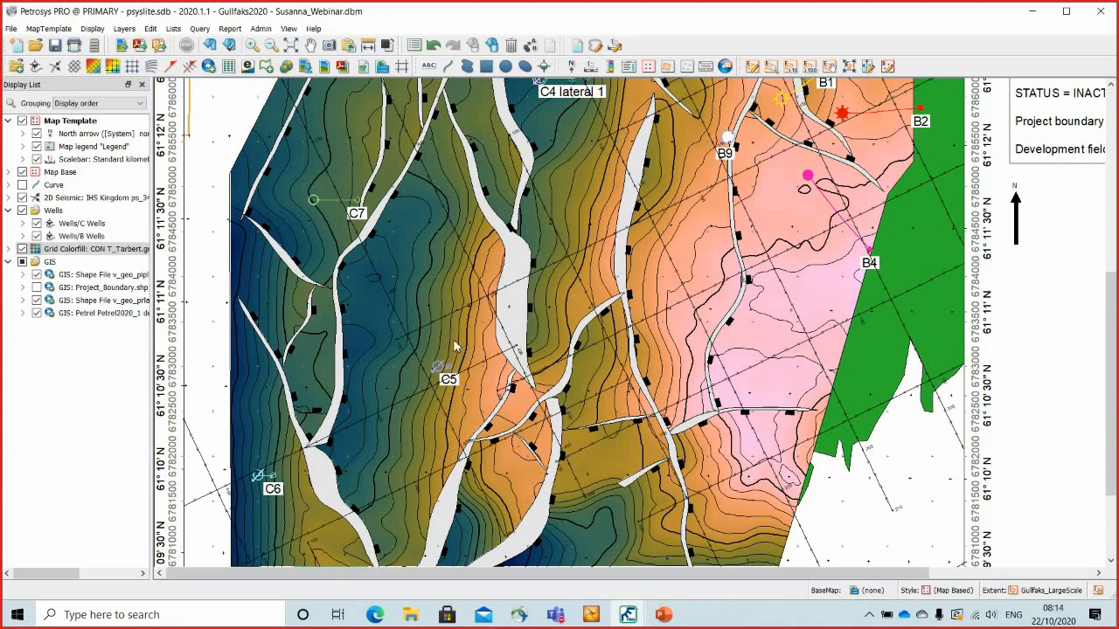
Add an active single contour at level 1832 to the T_Tarbert colour fill and apply it.
{"action": "left_click", "coordinate": [61, 251]}
{"action": "double_click", "coordinate": [61, 254]}
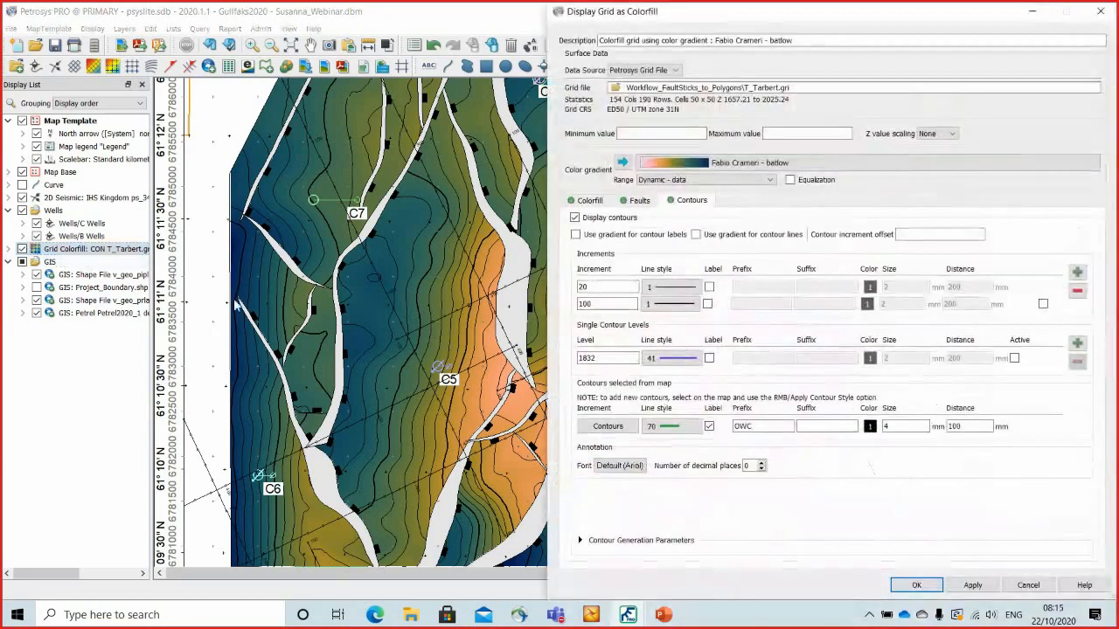
{"action": "left_click", "coordinate": [598, 361]}
{"action": "double_click", "coordinate": [599, 361]}
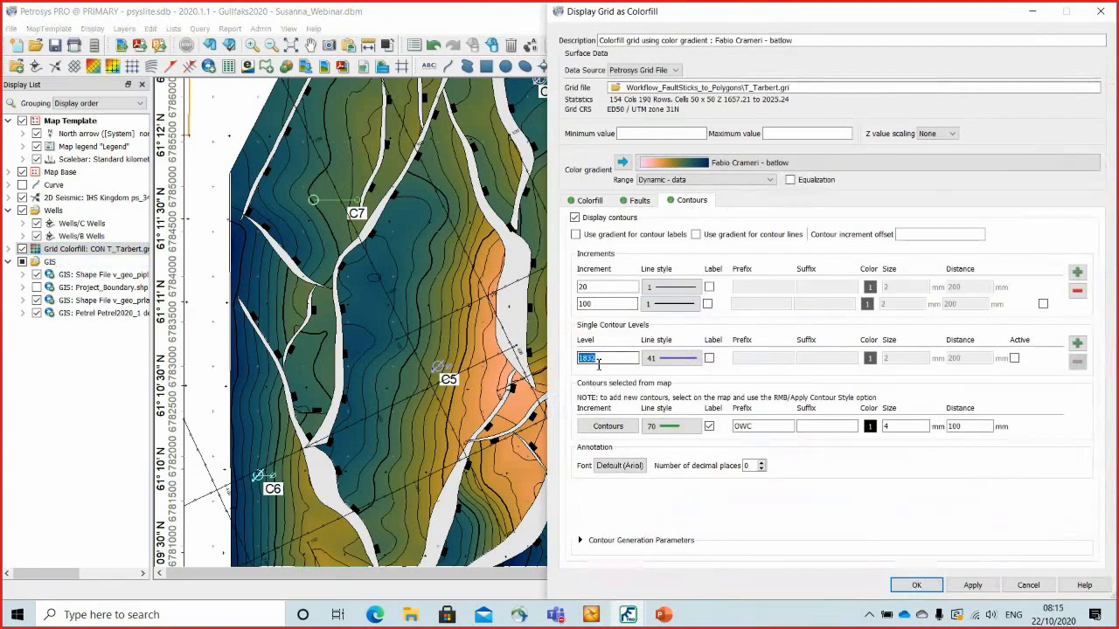
{"action": "key", "text": "Delete"}
{"action": "left_click", "coordinate": [591, 361]}
{"action": "type", "text": "1832"}
{"action": "left_click", "coordinate": [1015, 359]}
{"action": "left_click", "coordinate": [977, 587]}
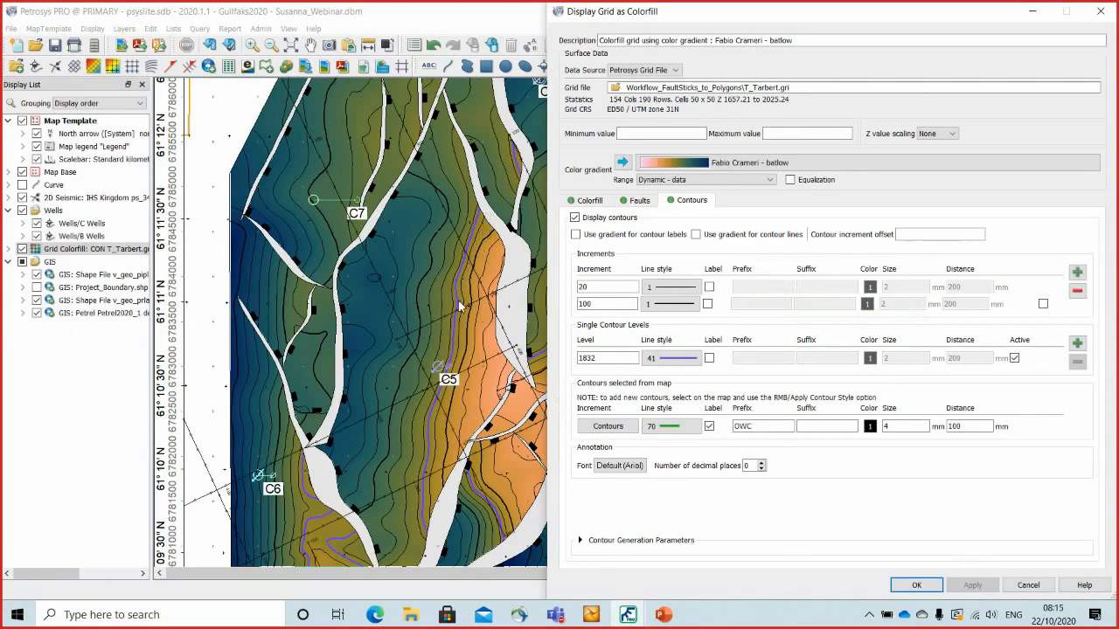
{"action": "left_click_drag", "start_coordinate": [655, 24], "coordinate": [751, 63]}
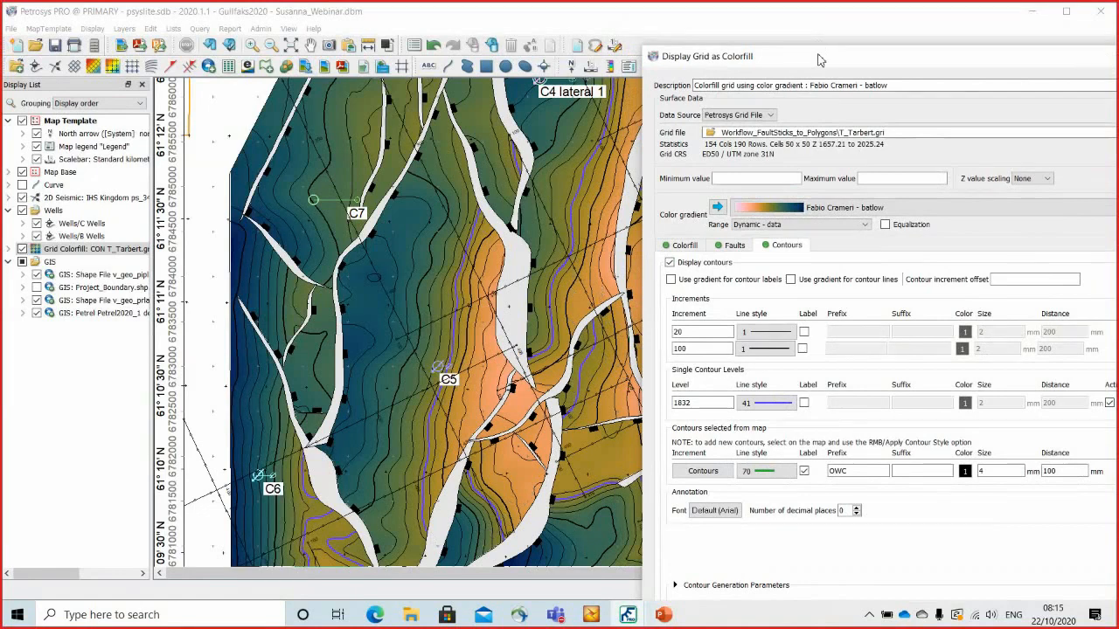
Pick the 1832 contour on the map and give it the OWC contour style.
{"action": "left_click", "coordinate": [456, 275]}
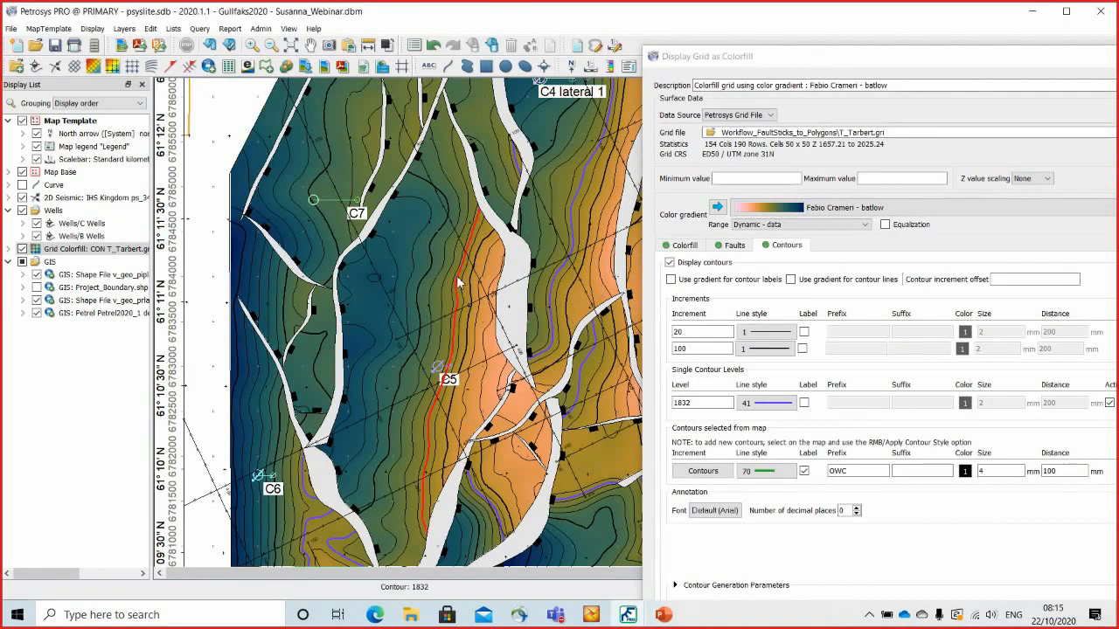
{"action": "right_click", "coordinate": [458, 283]}
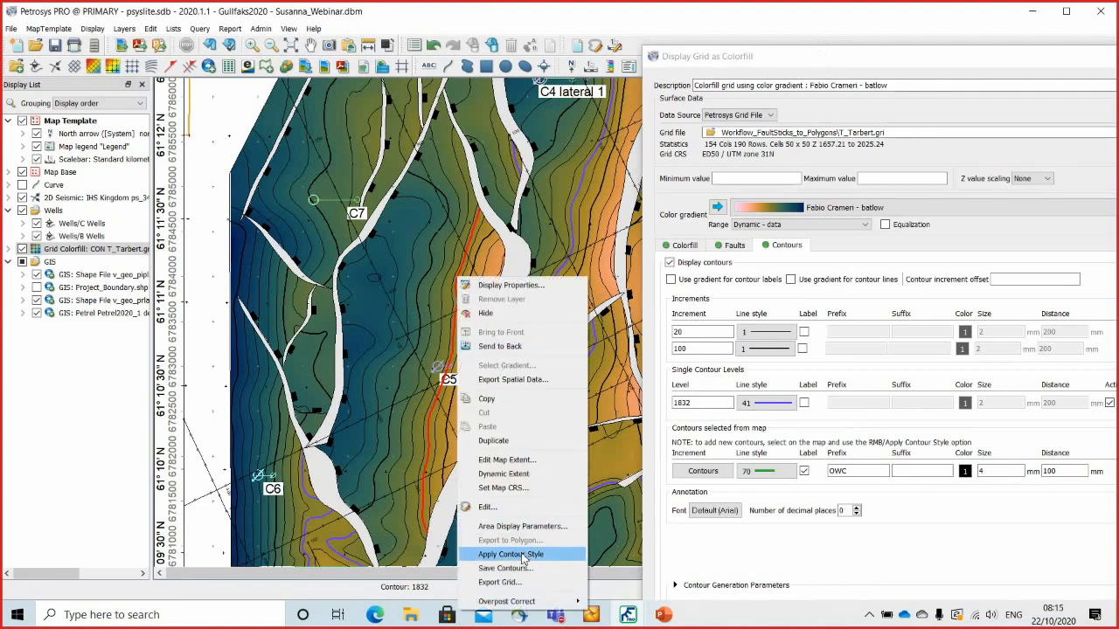
{"action": "left_click", "coordinate": [552, 557]}
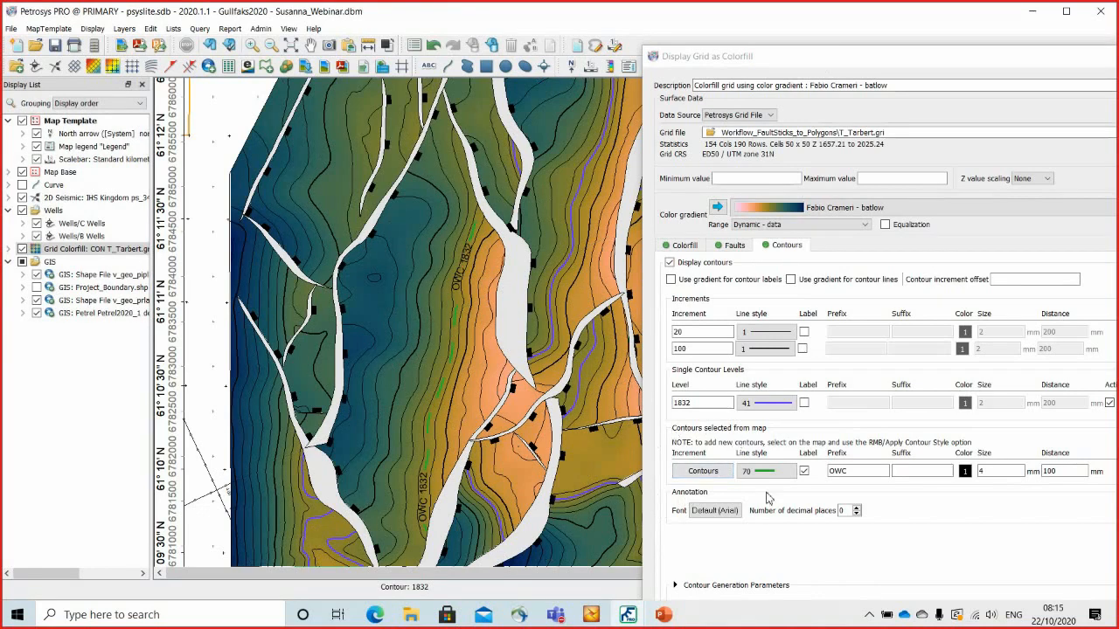
{"action": "left_click", "coordinate": [704, 472]}
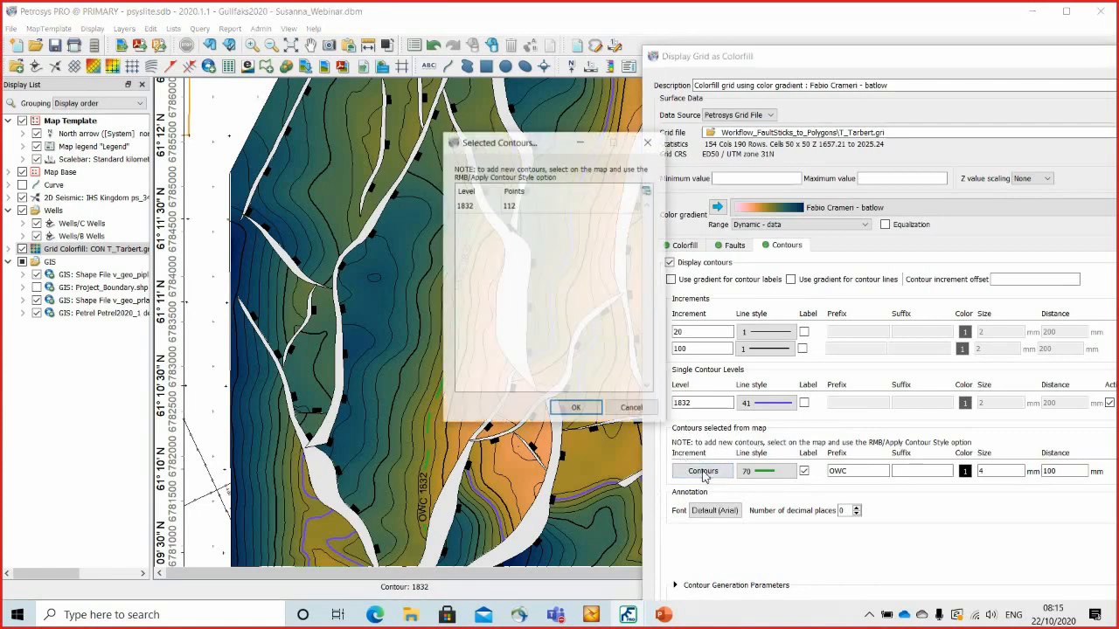
{"action": "left_click_drag", "start_coordinate": [464, 150], "coordinate": [689, 129]}
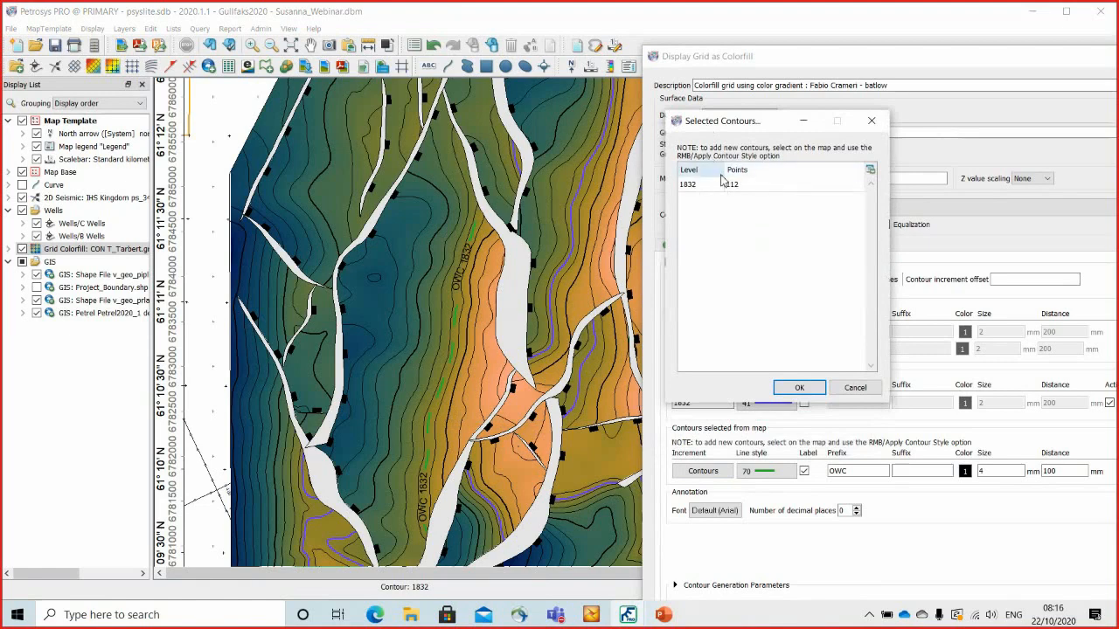
{"action": "left_click", "coordinate": [799, 388]}
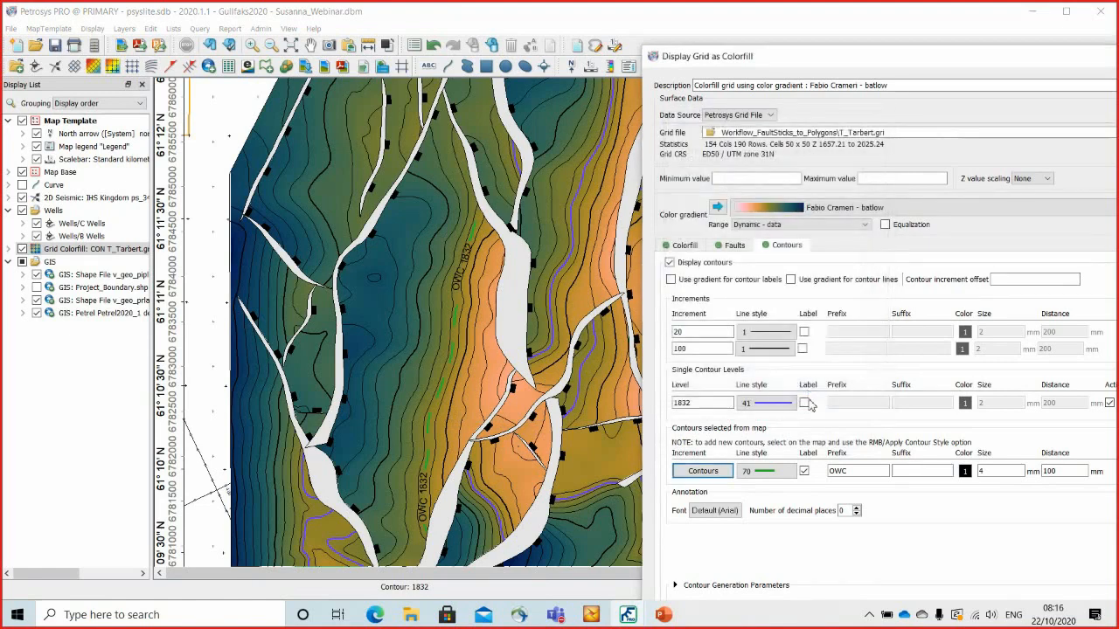
{"action": "left_click", "coordinate": [765, 472]}
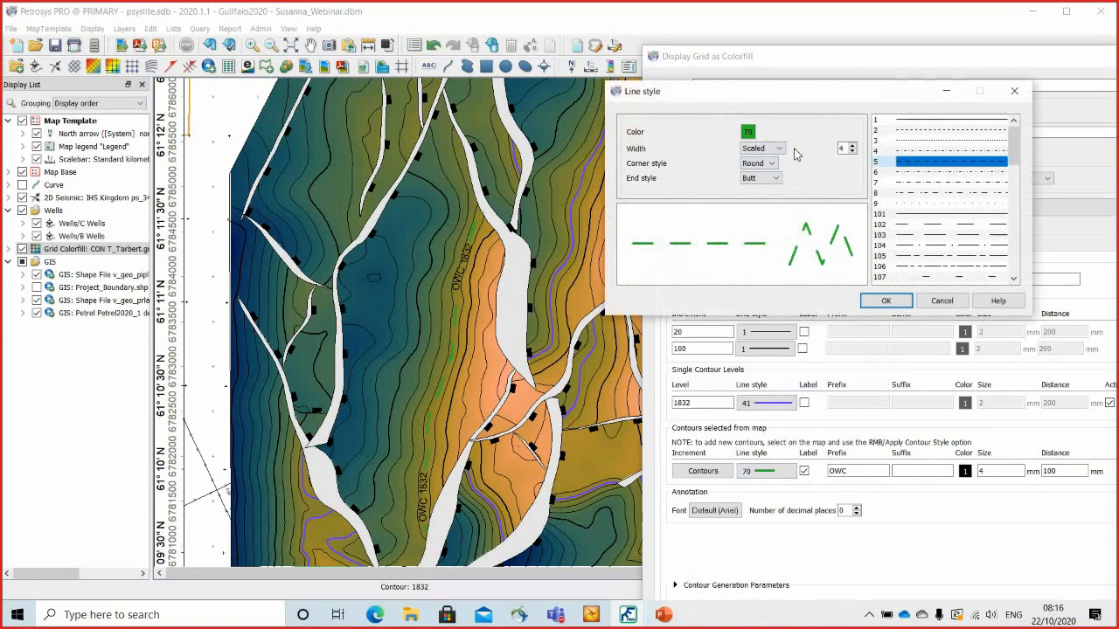
{"action": "left_click", "coordinate": [885, 301]}
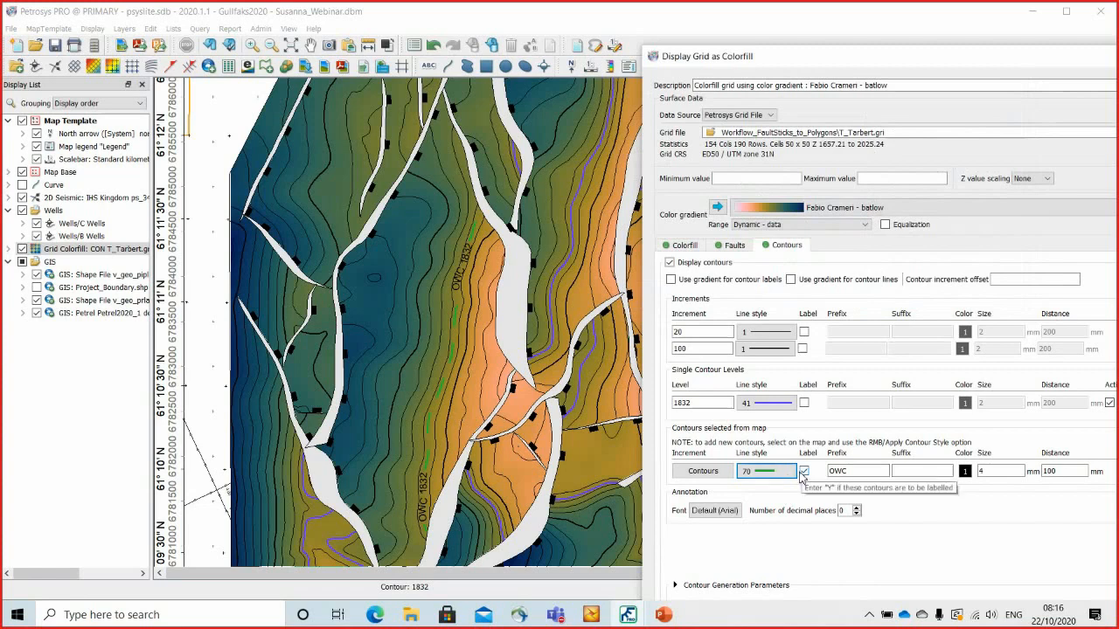
Deactivate the 1832 single contour level, apply it, and close the colour-fill settings.
{"action": "left_click_drag", "start_coordinate": [809, 65], "coordinate": [745, 31]}
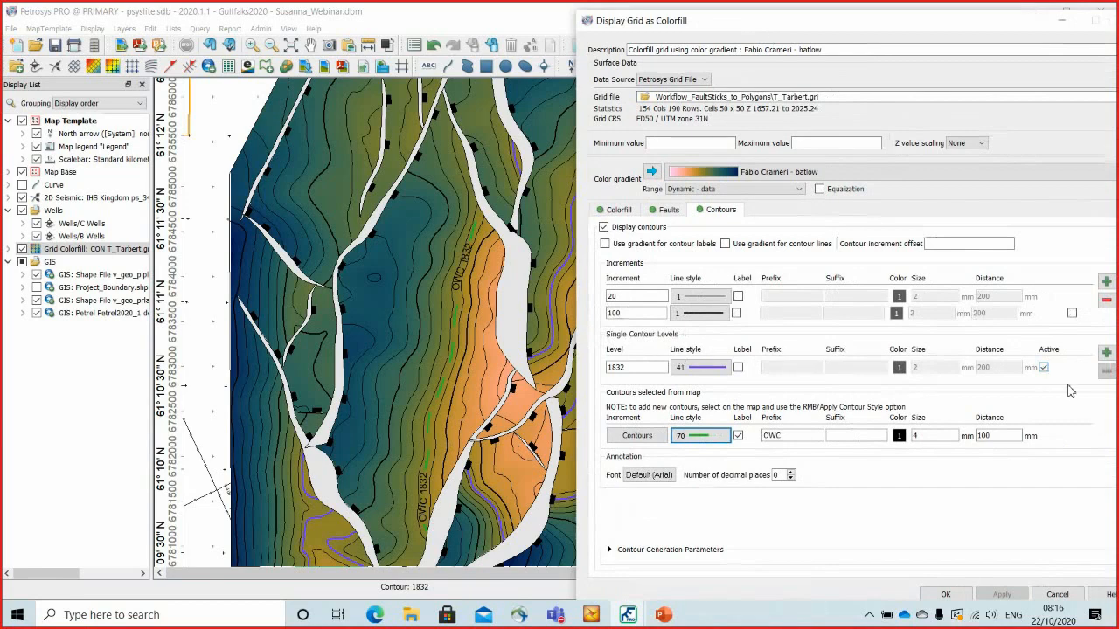
{"action": "left_click", "coordinate": [1043, 368]}
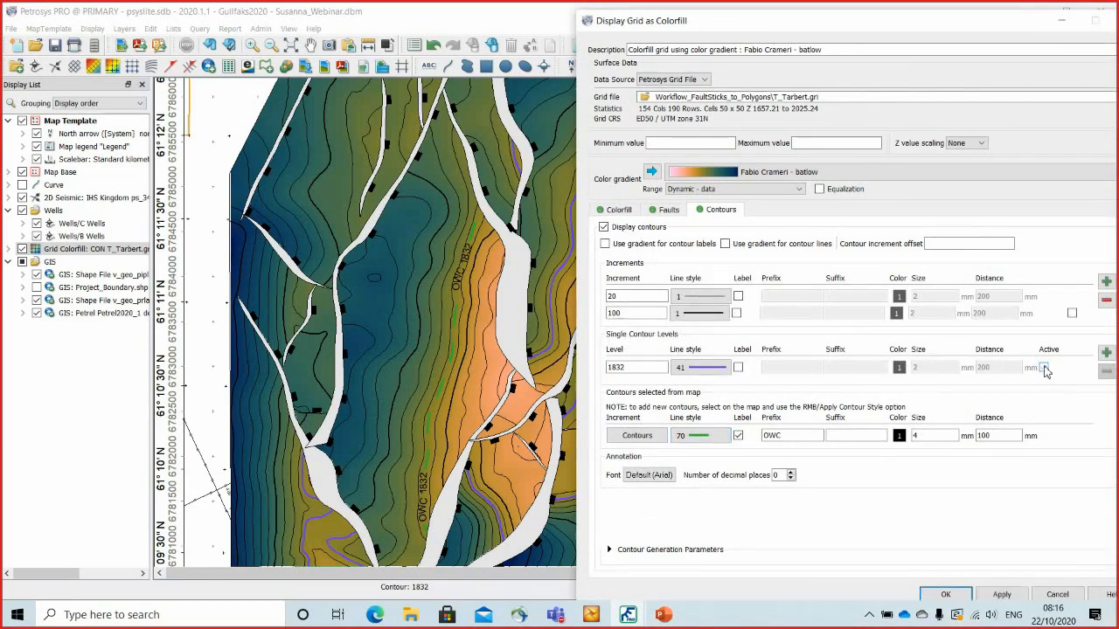
{"action": "left_click", "coordinate": [1001, 594]}
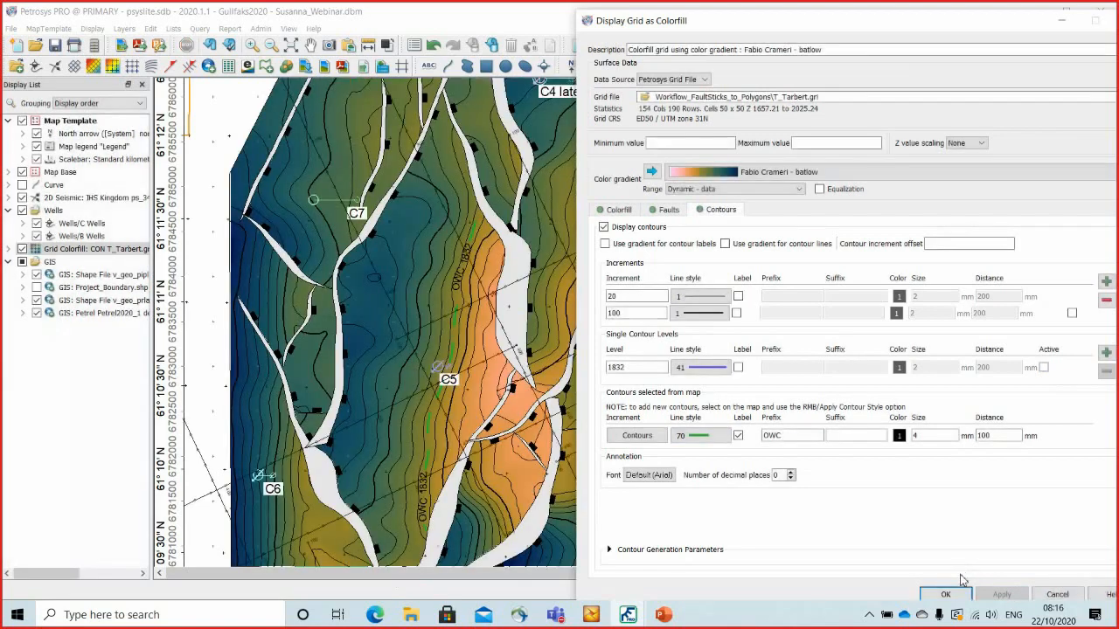
{"action": "left_click", "coordinate": [961, 597]}
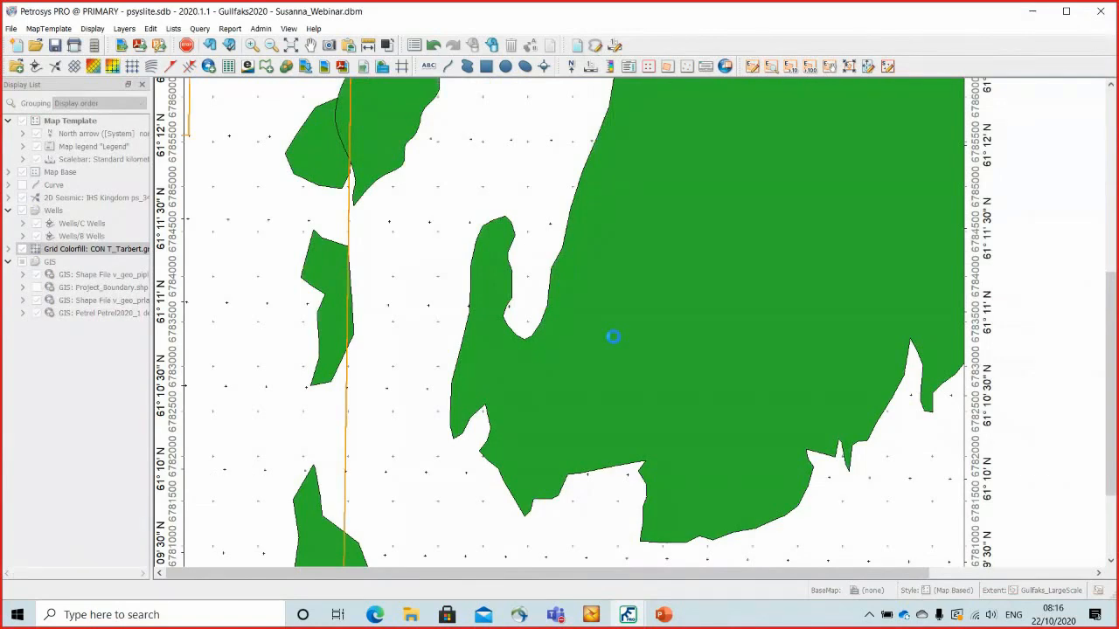
Zoom out and apply the OWC selected-contour style to picked contours, including 1880.
{"action": "scroll", "coordinate": [613, 342], "scroll_direction": "down", "scroll_amount": 2}
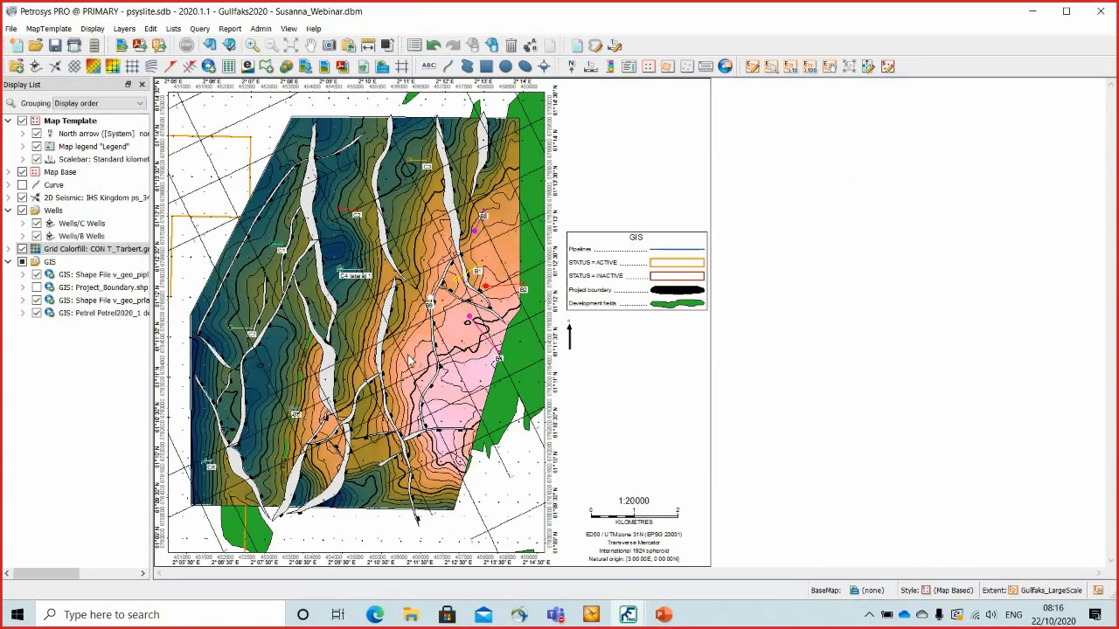
{"action": "right_click", "coordinate": [423, 241]}
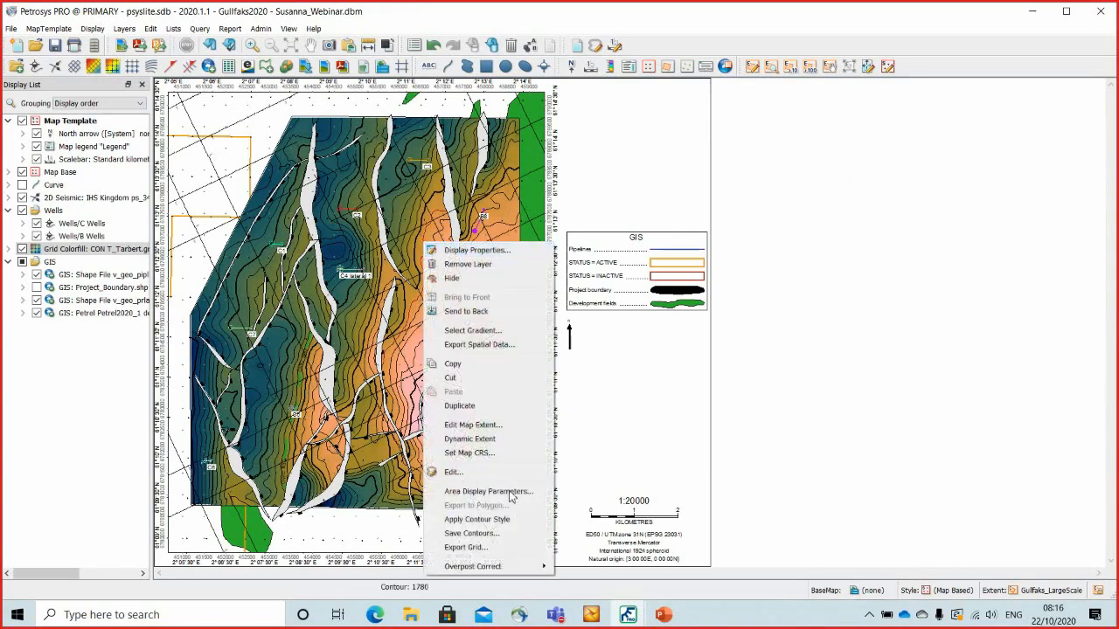
{"action": "left_click", "coordinate": [514, 524]}
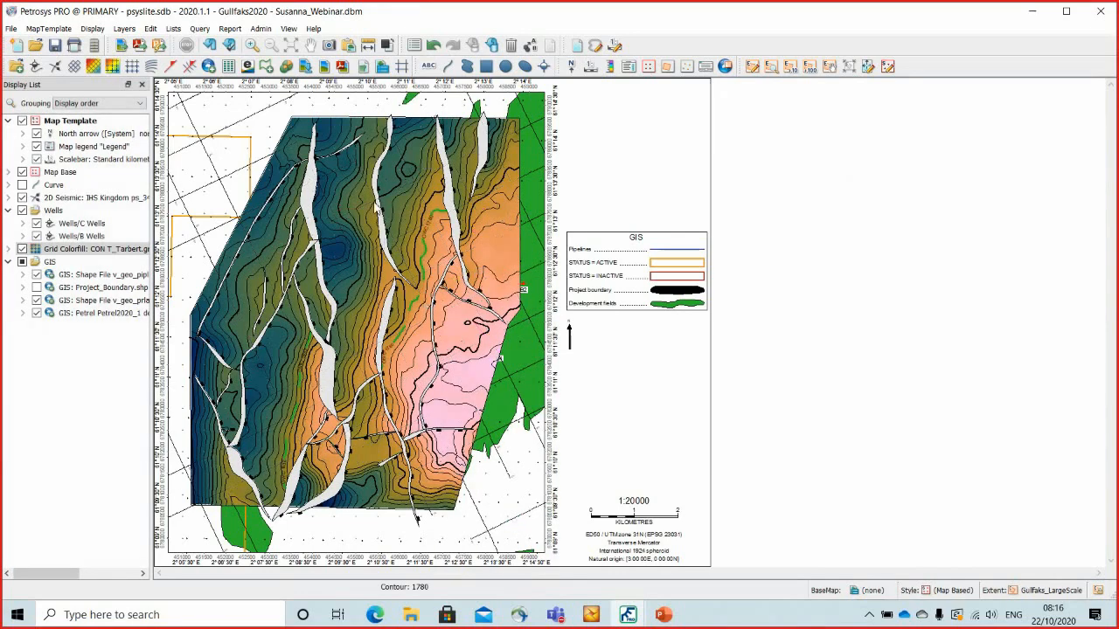
{"action": "right_click", "coordinate": [387, 196]}
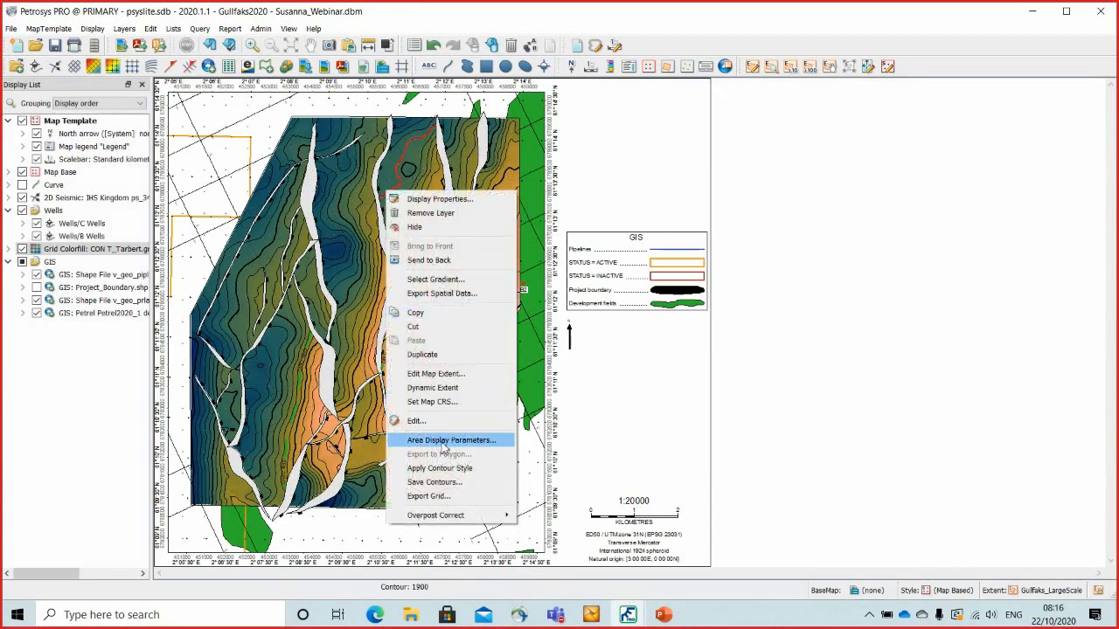
{"action": "left_click", "coordinate": [343, 244]}
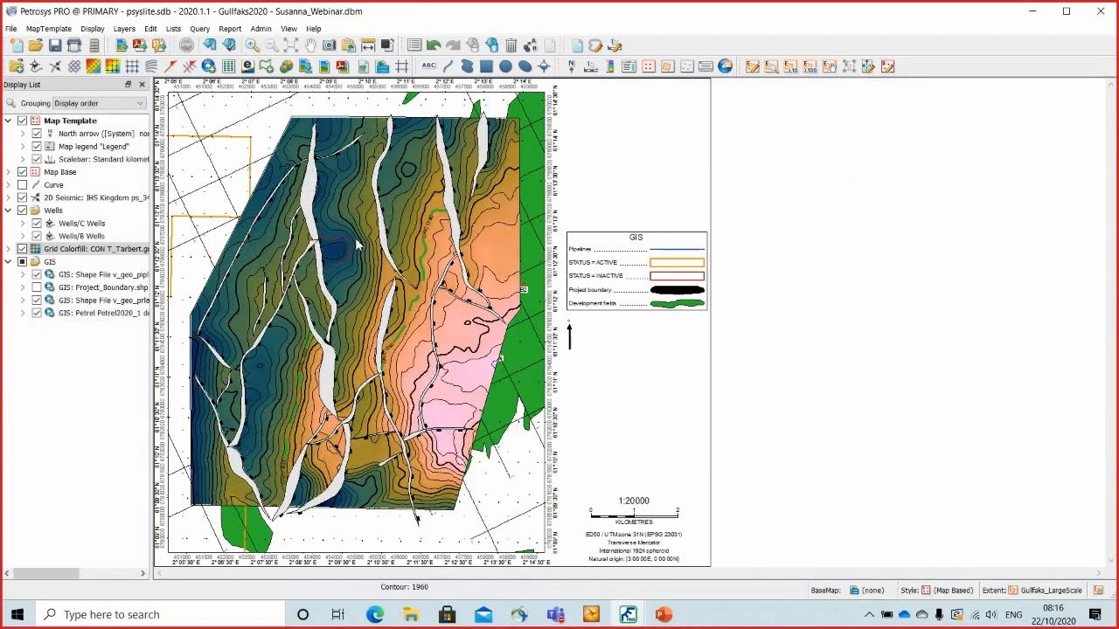
{"action": "right_click", "coordinate": [364, 244]}
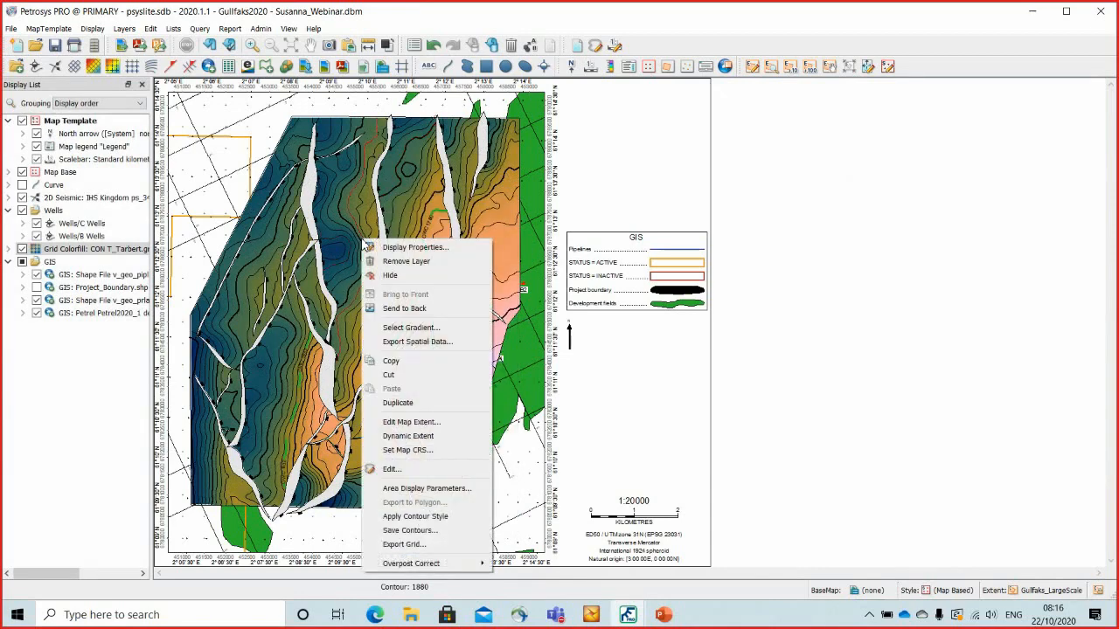
{"action": "left_click", "coordinate": [450, 519]}
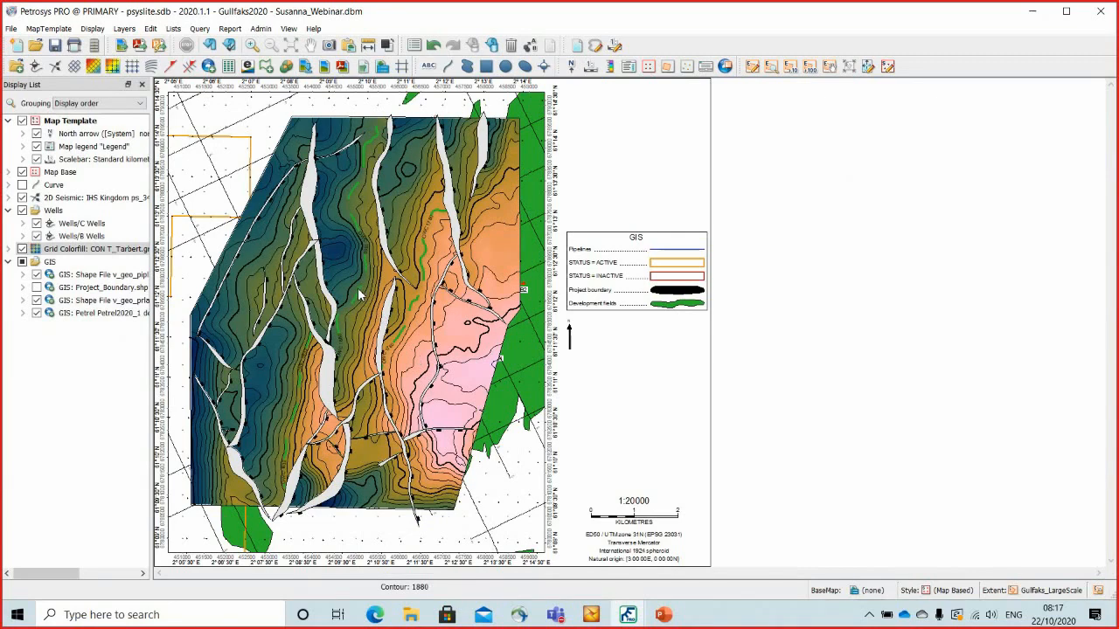
Toggle the selected-contour style off again on contours 1780 and 1880.
{"action": "right_click", "coordinate": [413, 306]}
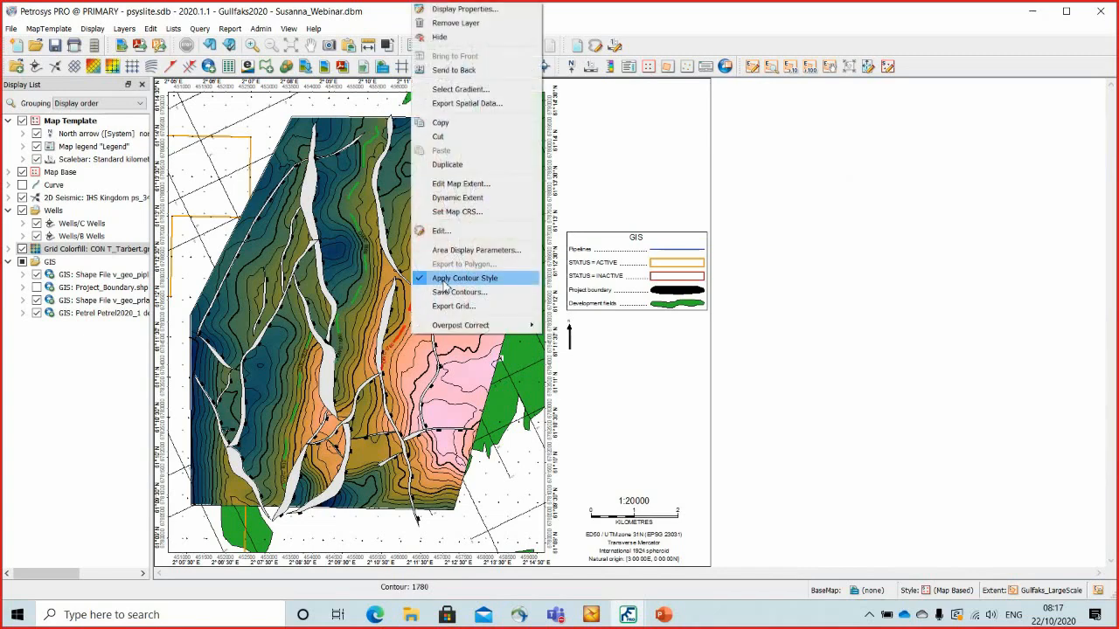
{"action": "left_click", "coordinate": [444, 280]}
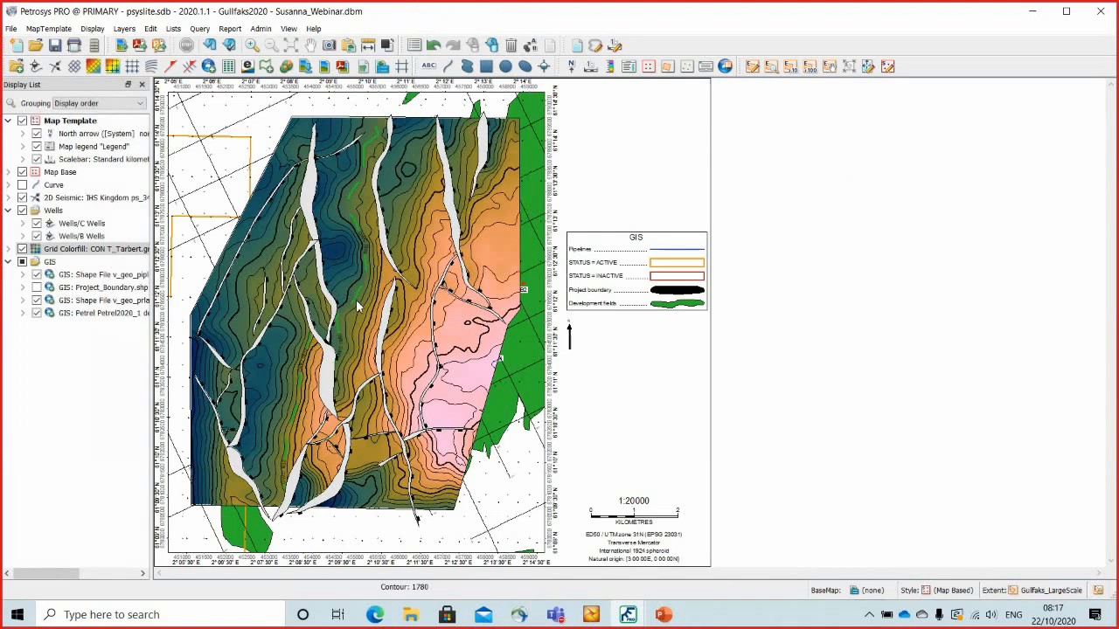
{"action": "right_click", "coordinate": [355, 298]}
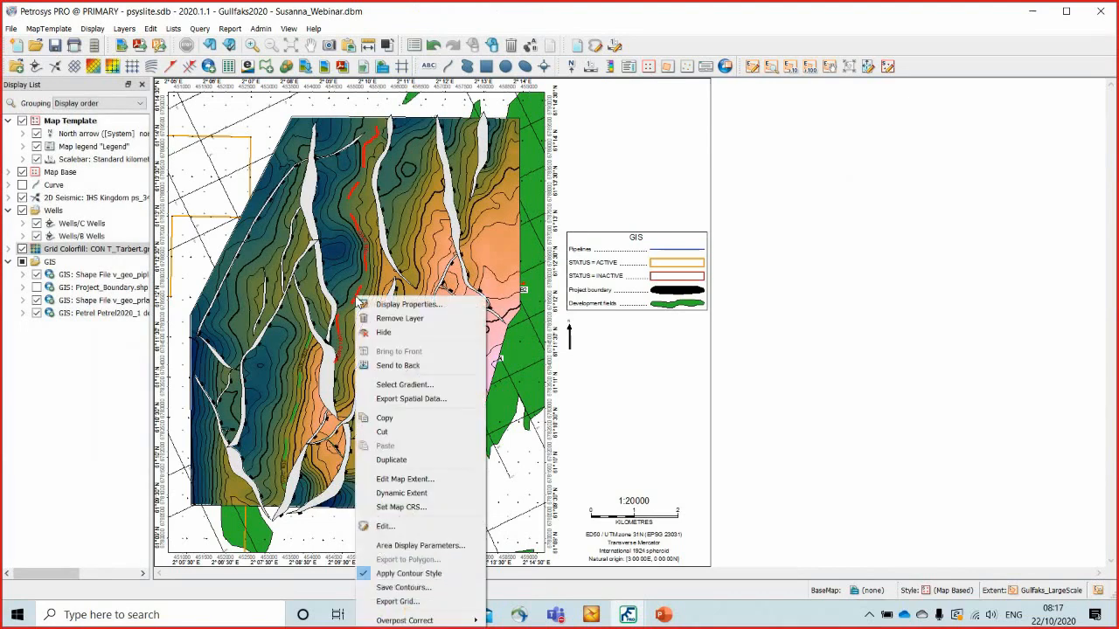
{"action": "left_click", "coordinate": [433, 574]}
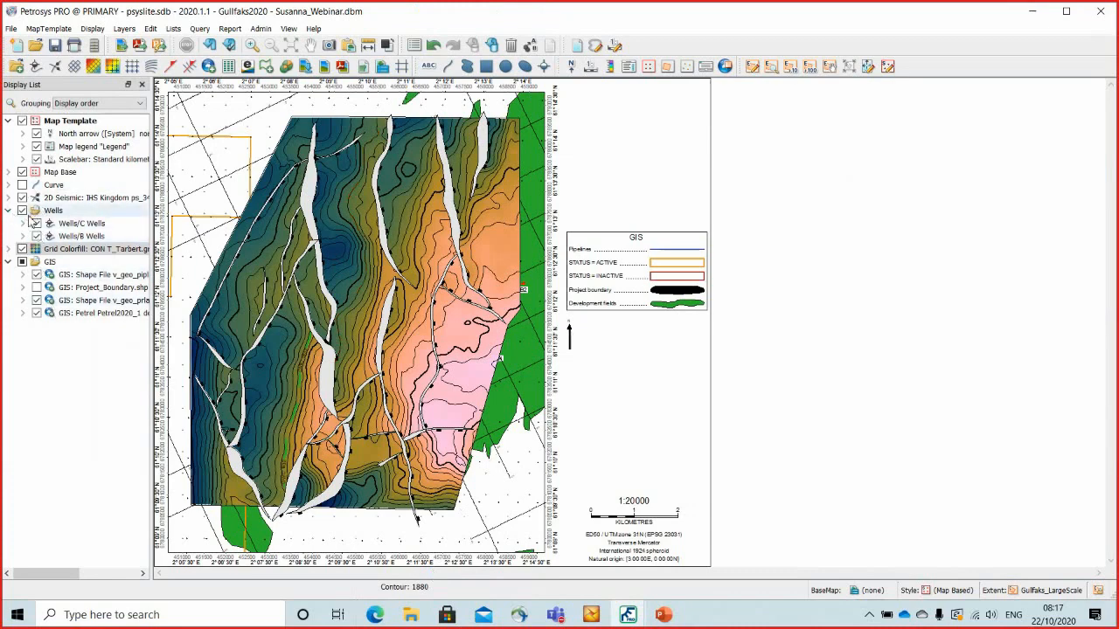
Toggle the Wells group off and on, then open Overpost Correct > Texts for Wells/B Wells.
{"action": "left_click", "coordinate": [22, 211]}
{"action": "left_click", "coordinate": [22, 210]}
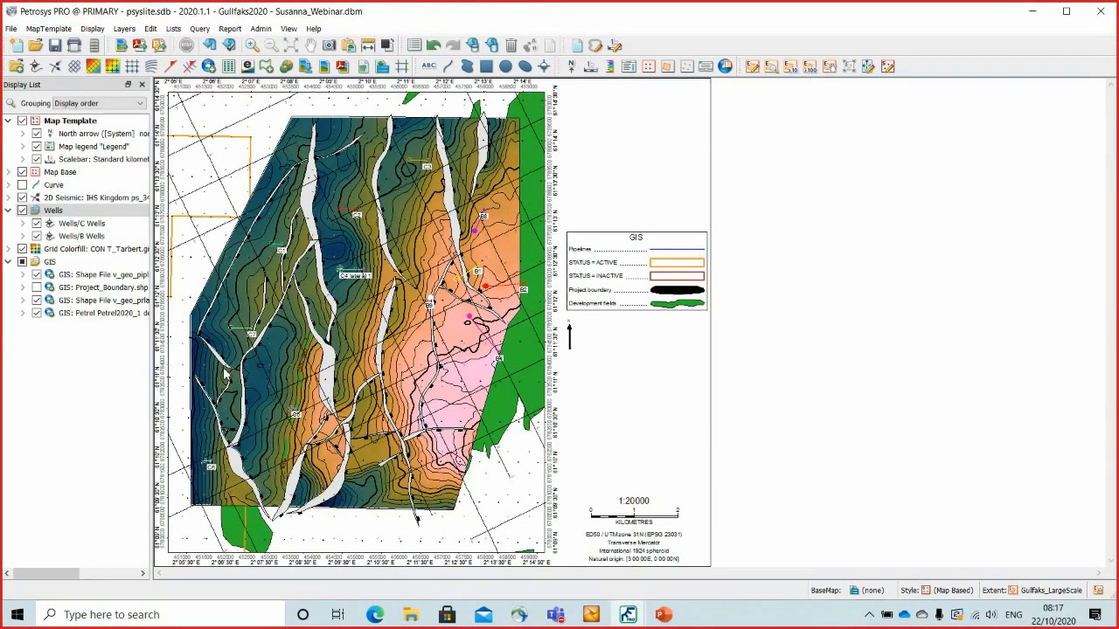
{"action": "left_click", "coordinate": [122, 241]}
{"action": "right_click", "coordinate": [125, 249]}
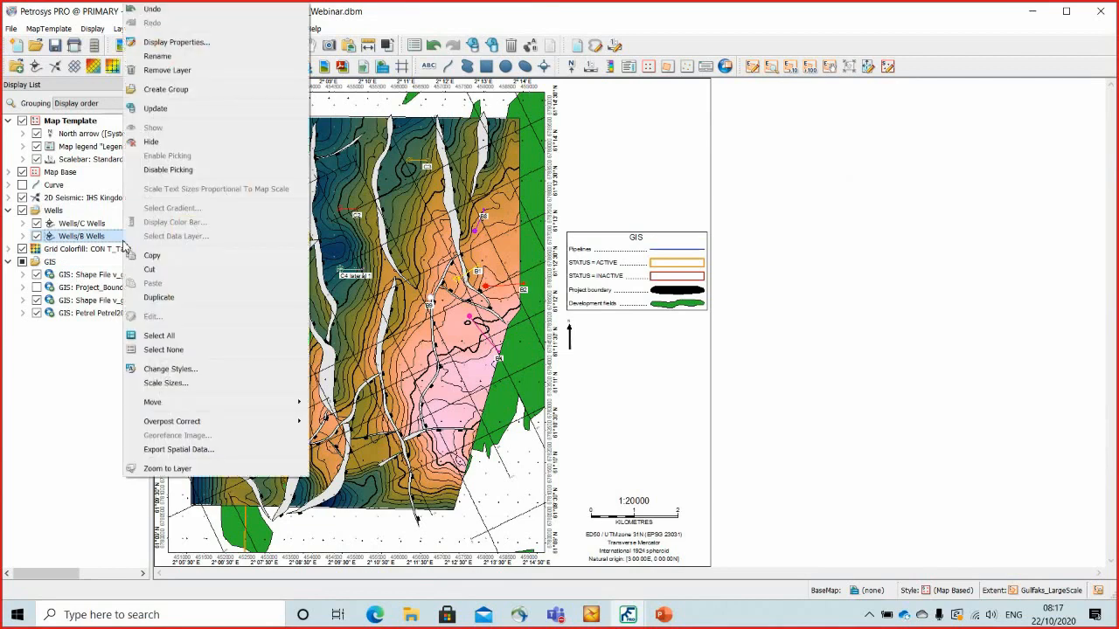
{"action": "mouse_move", "coordinate": [199, 426]}
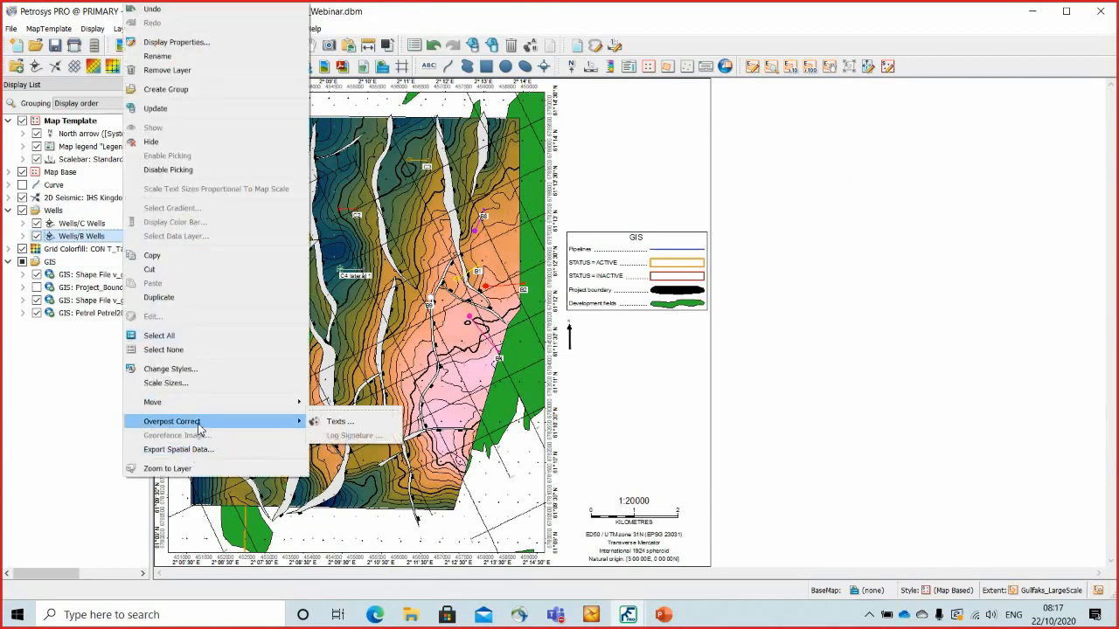
{"action": "left_click", "coordinate": [336, 421]}
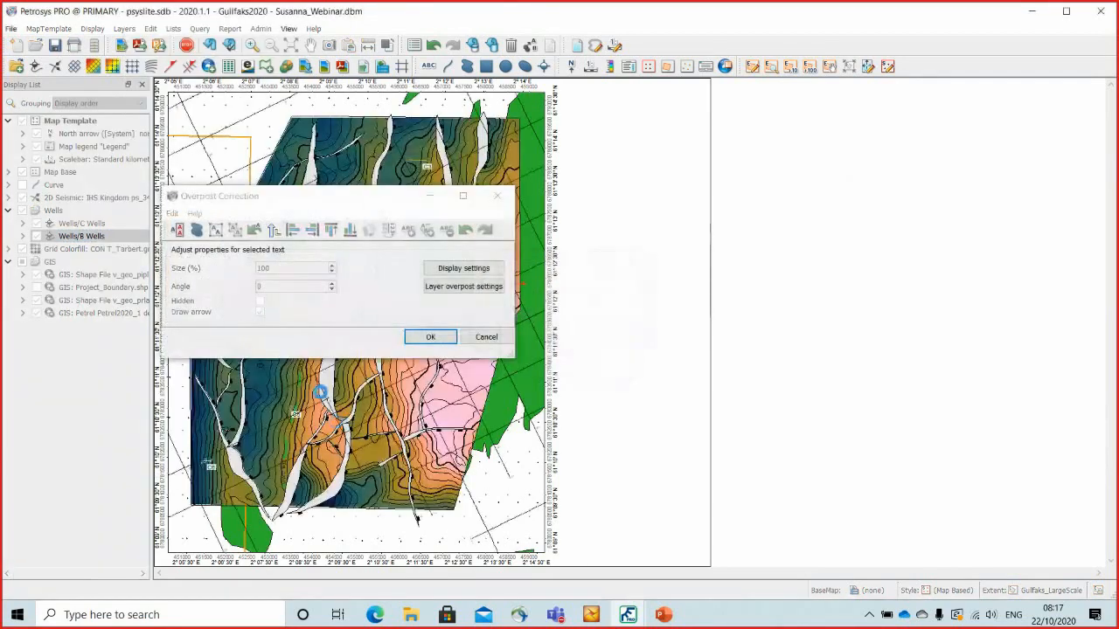
Move the Overpost Correction dialog aside and rectangle-select the B8 well label.
{"action": "left_click_drag", "start_coordinate": [307, 195], "coordinate": [775, 151]}
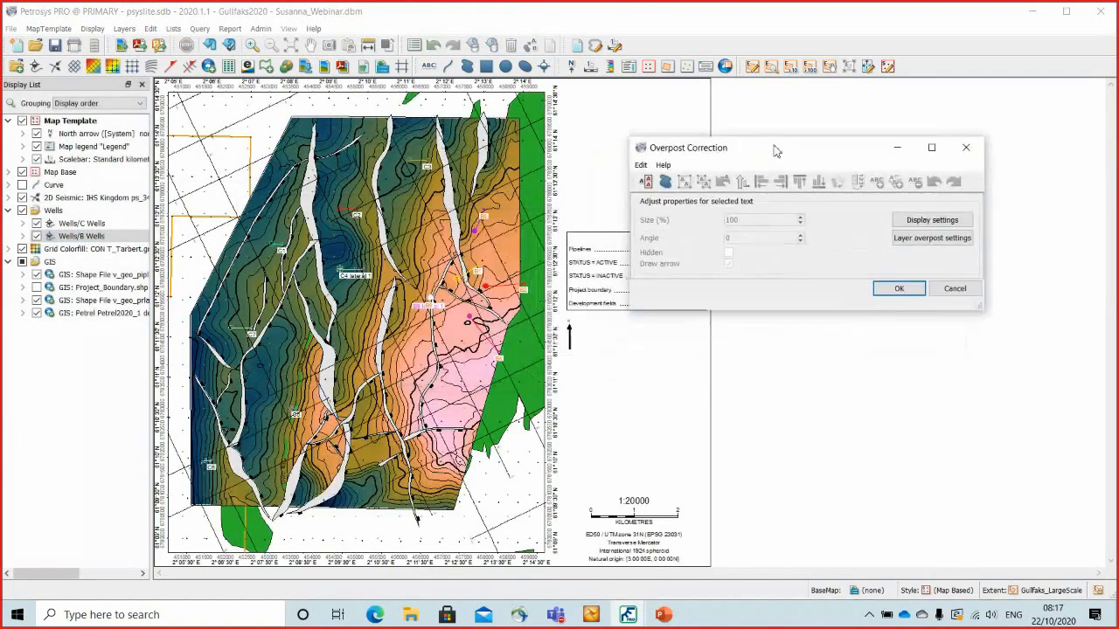
{"action": "left_click", "coordinate": [647, 183]}
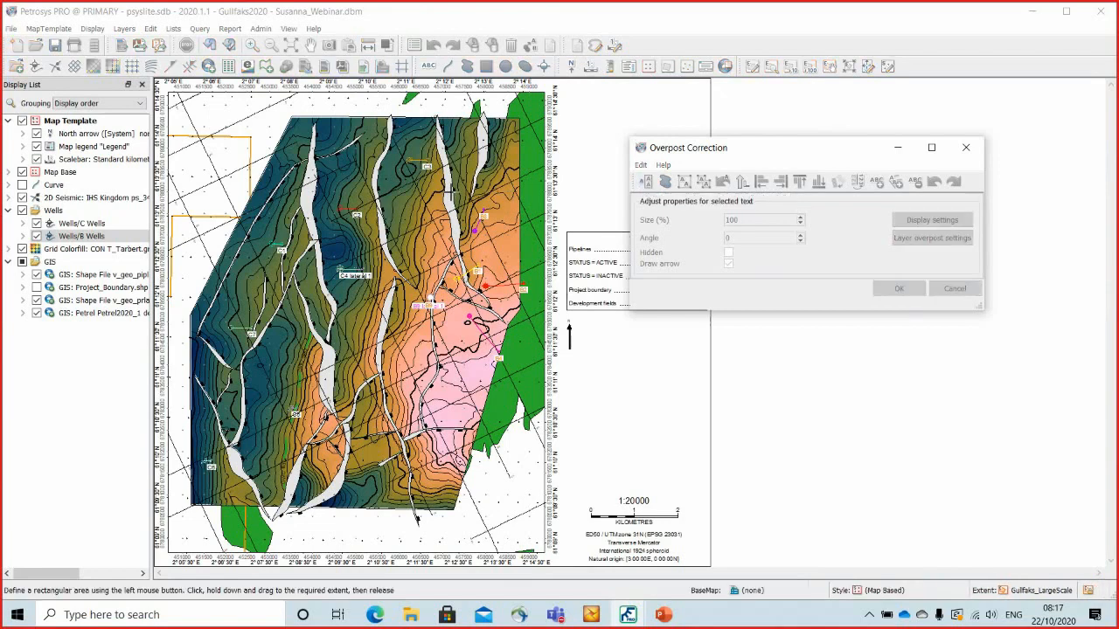
{"action": "left_click_drag", "start_coordinate": [449, 190], "coordinate": [514, 262]}
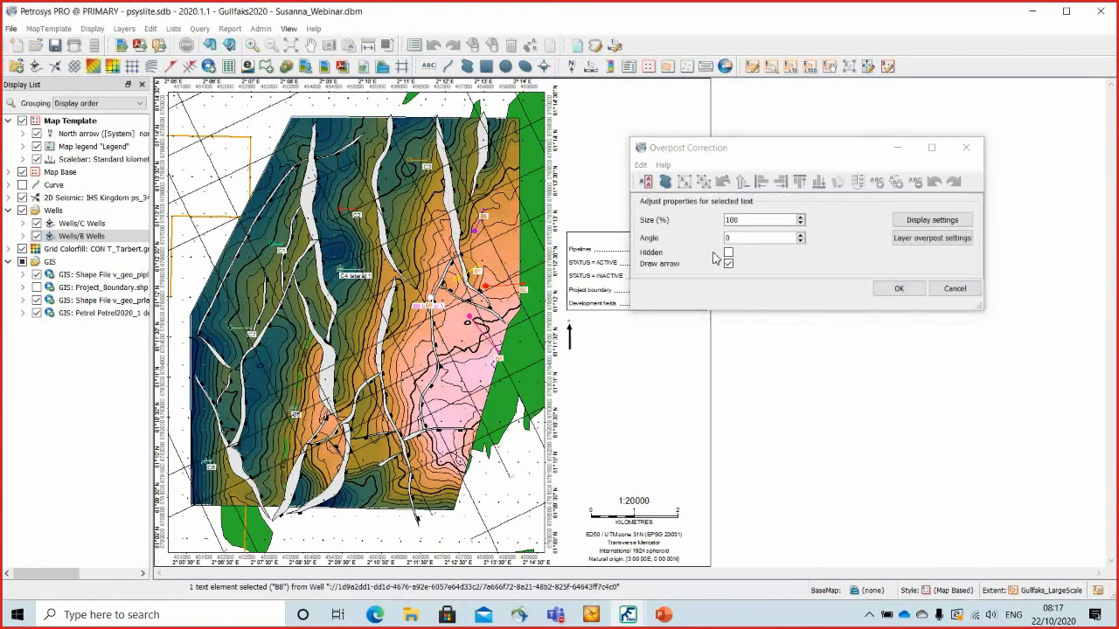
{"action": "left_click", "coordinate": [671, 255]}
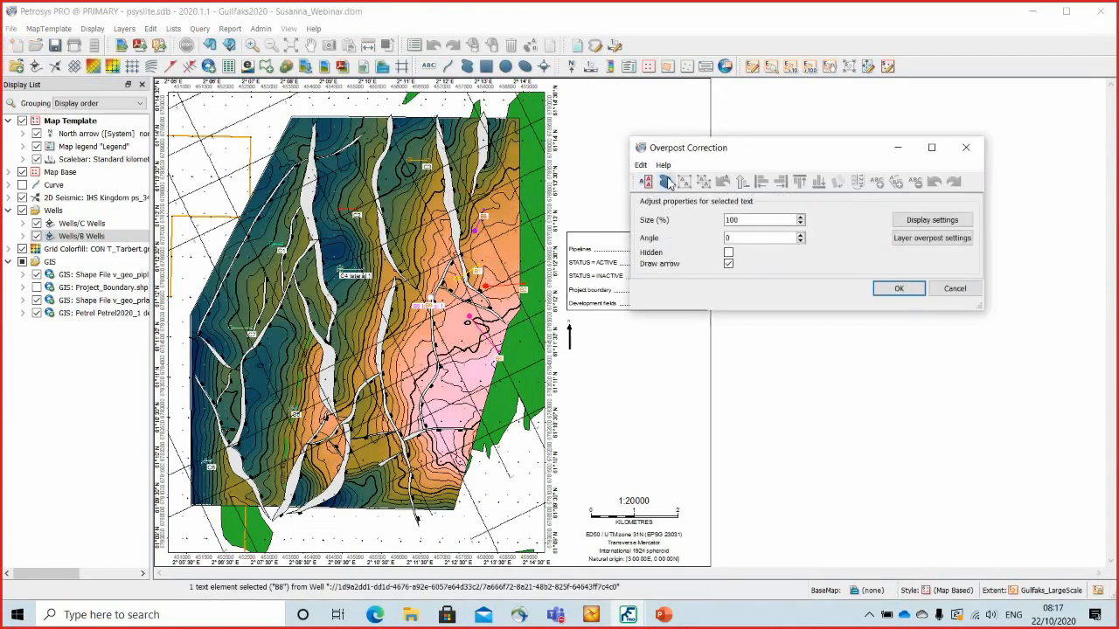
Polygon-select five central well labels, align them, confirm, then undo the repositioning.
{"action": "left_click", "coordinate": [668, 183]}
{"action": "left_click", "coordinate": [506, 246]}
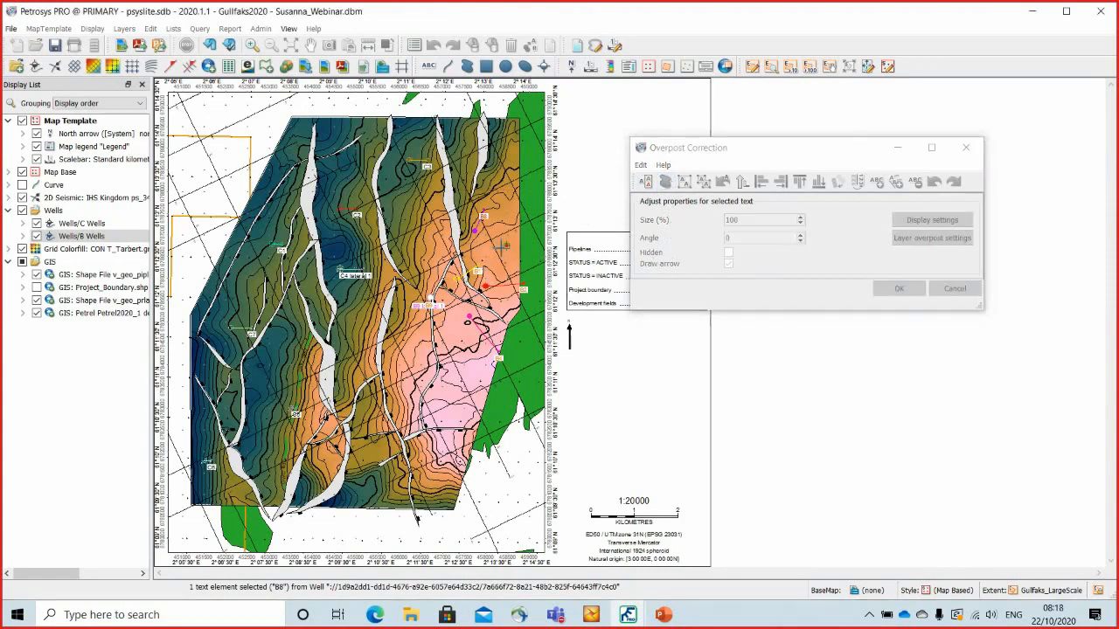
{"action": "left_click", "coordinate": [423, 281]}
{"action": "left_click", "coordinate": [423, 360]}
{"action": "left_click", "coordinate": [521, 374]}
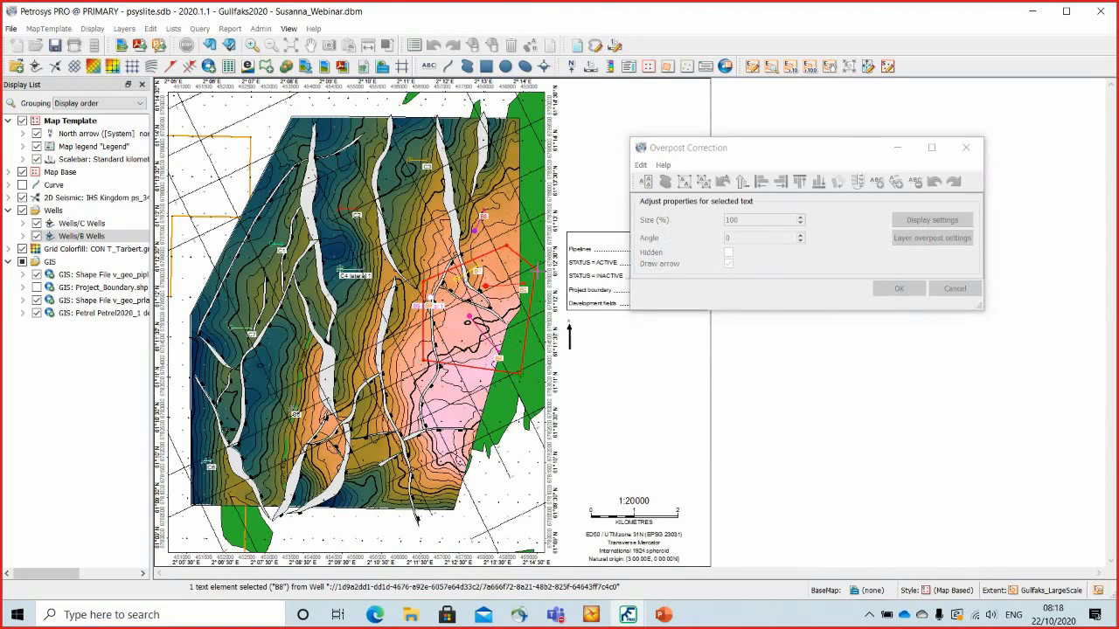
{"action": "double_click", "coordinate": [537, 273]}
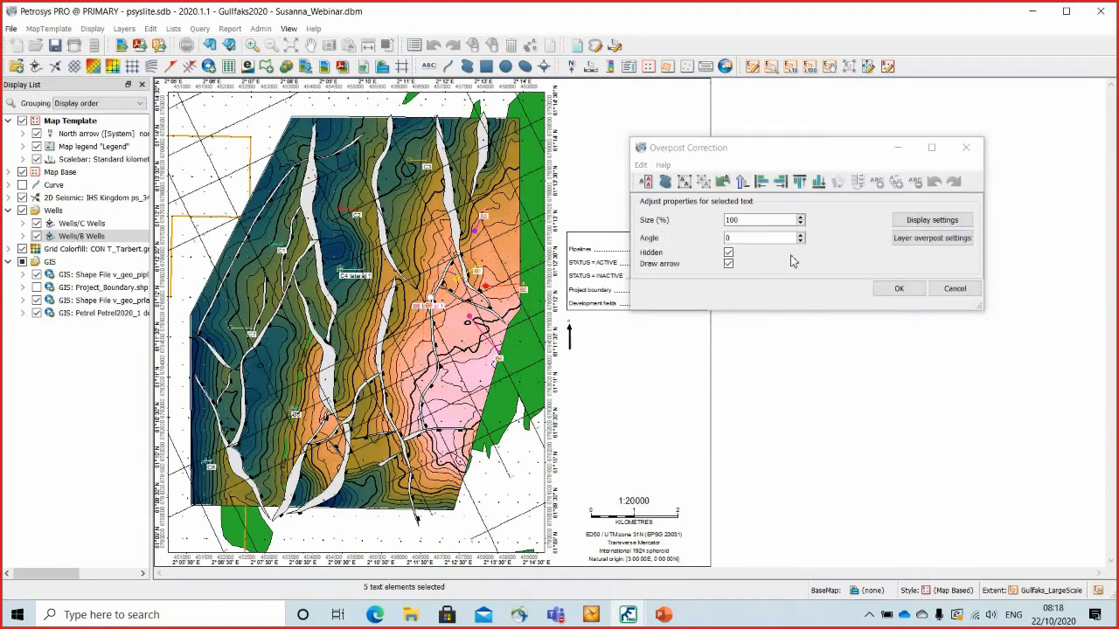
{"action": "left_click", "coordinate": [780, 183]}
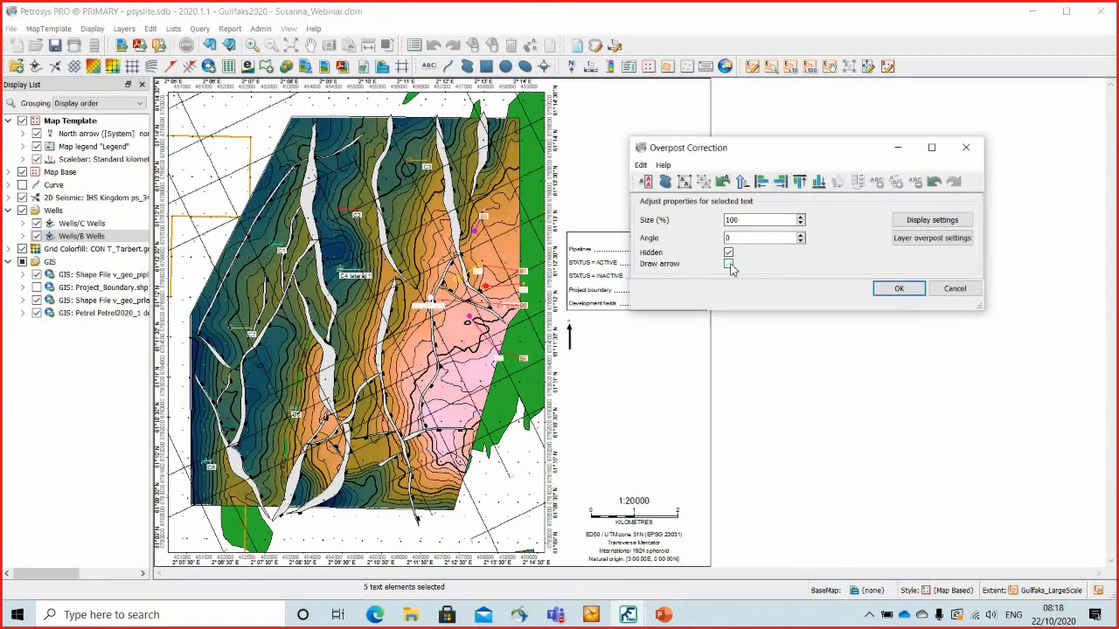
{"action": "left_click", "coordinate": [898, 290]}
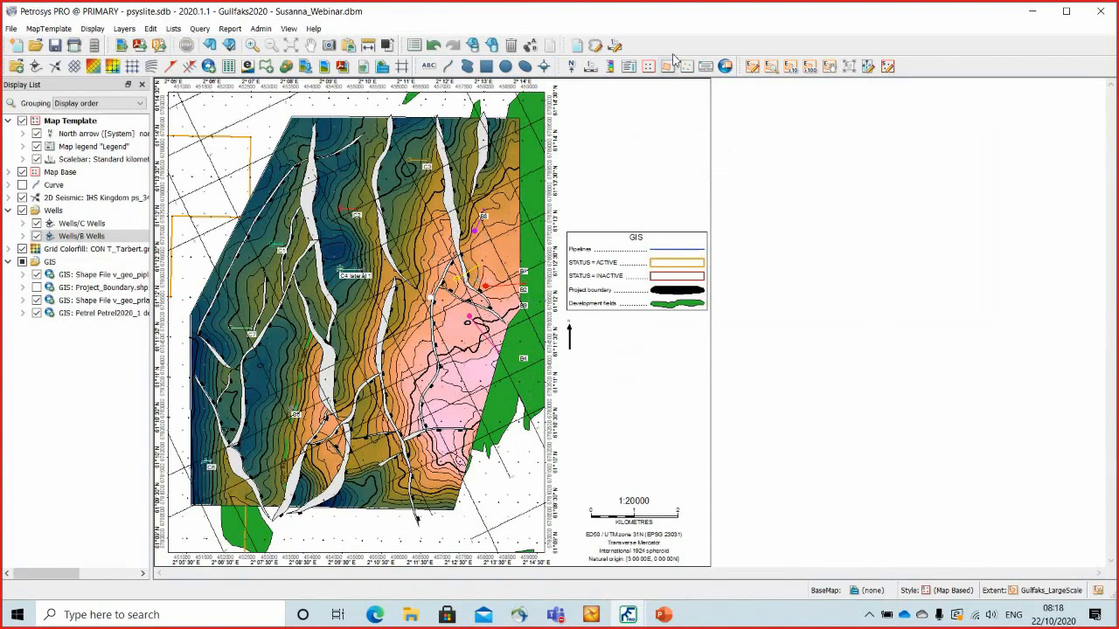
{"action": "left_click", "coordinate": [431, 50]}
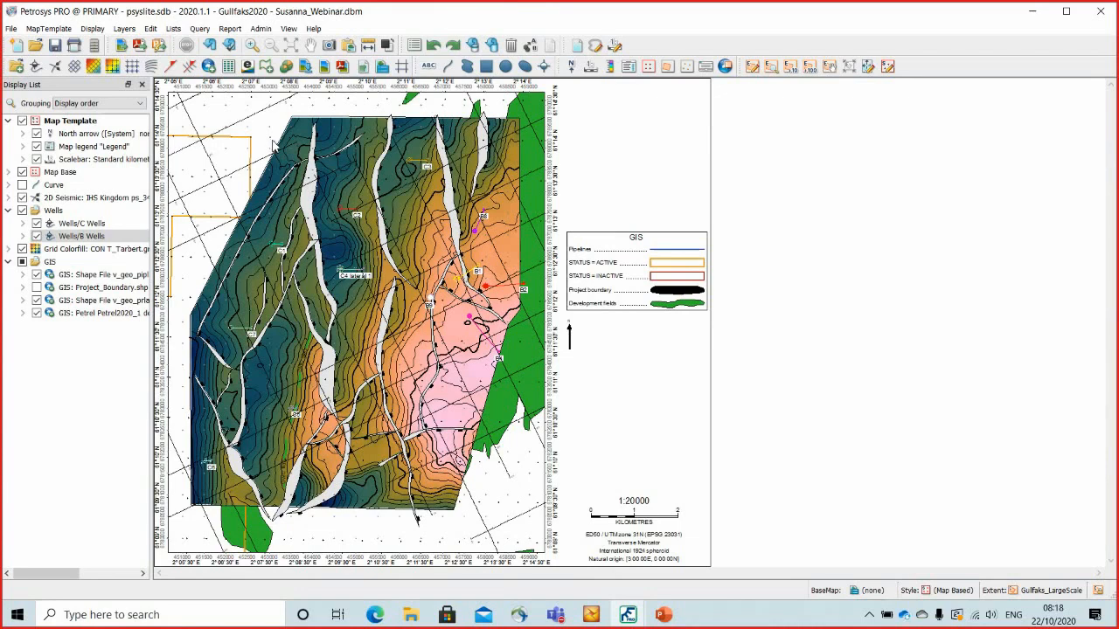
Add a sun-shaded surface layer that reads the gebco_2020 .tif raster file.
{"action": "left_click", "coordinate": [91, 31]}
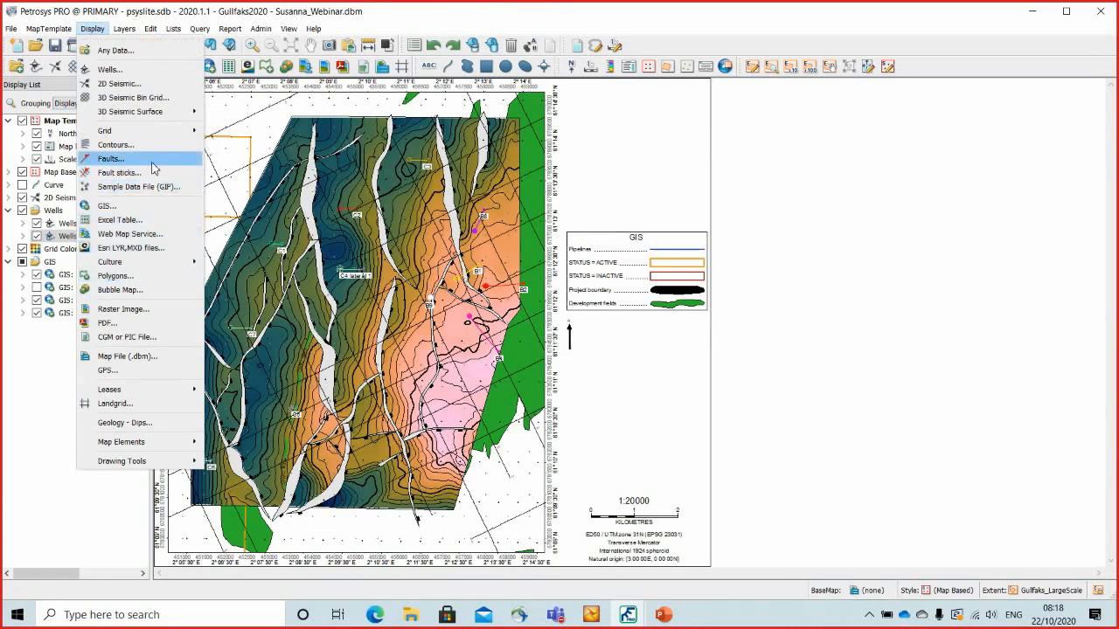
{"action": "mouse_move", "coordinate": [152, 132]}
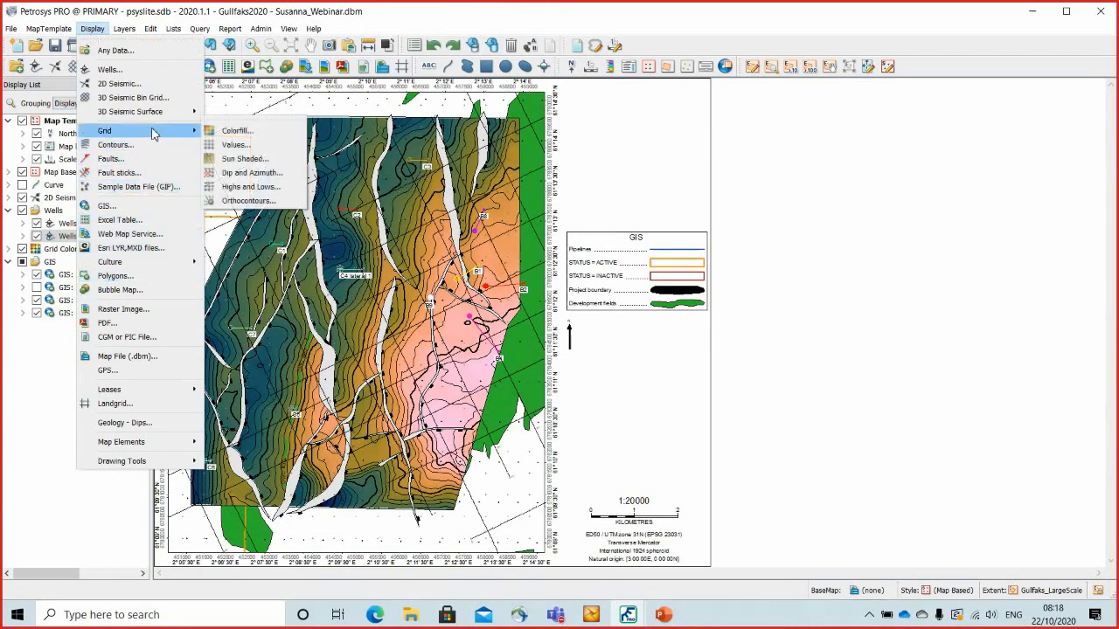
{"action": "left_click", "coordinate": [279, 159]}
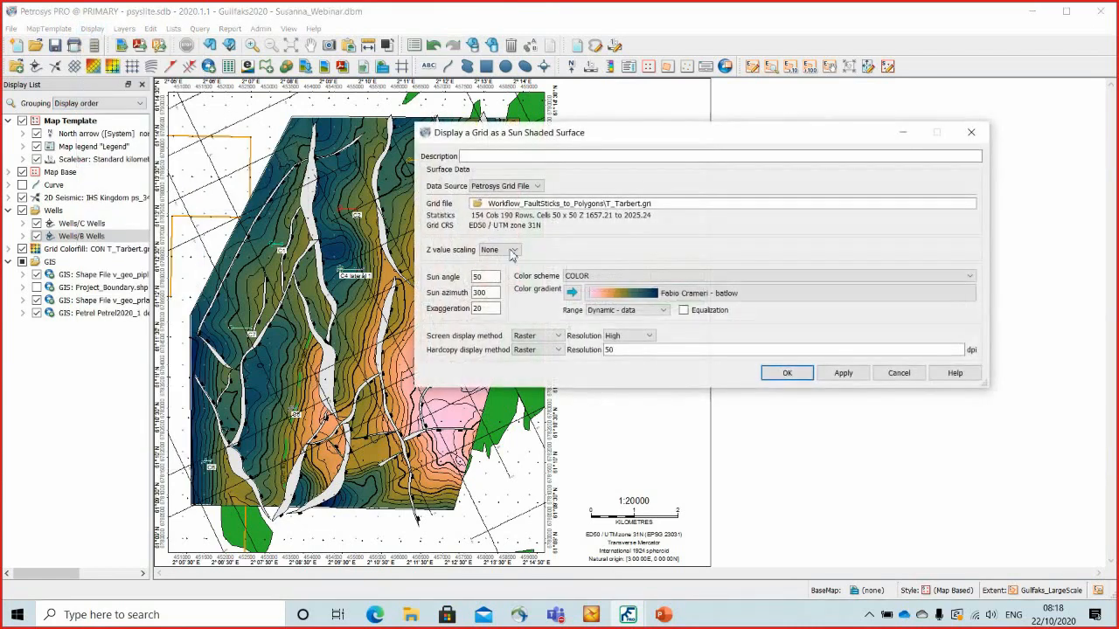
{"action": "left_click", "coordinate": [505, 187]}
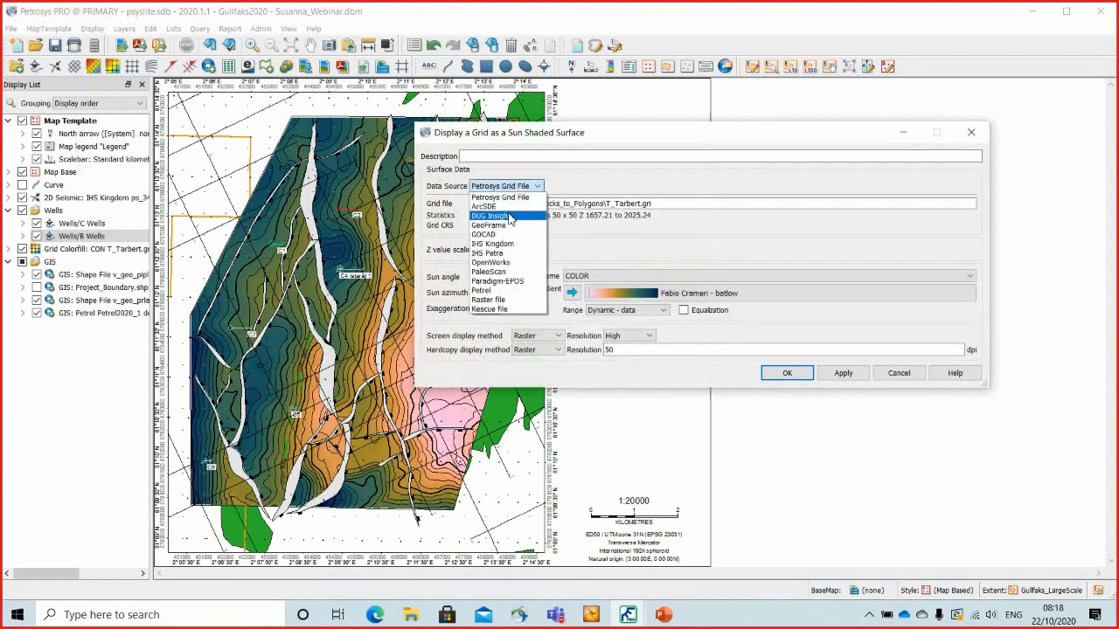
{"action": "left_click", "coordinate": [494, 299]}
{"action": "left_click", "coordinate": [456, 221]}
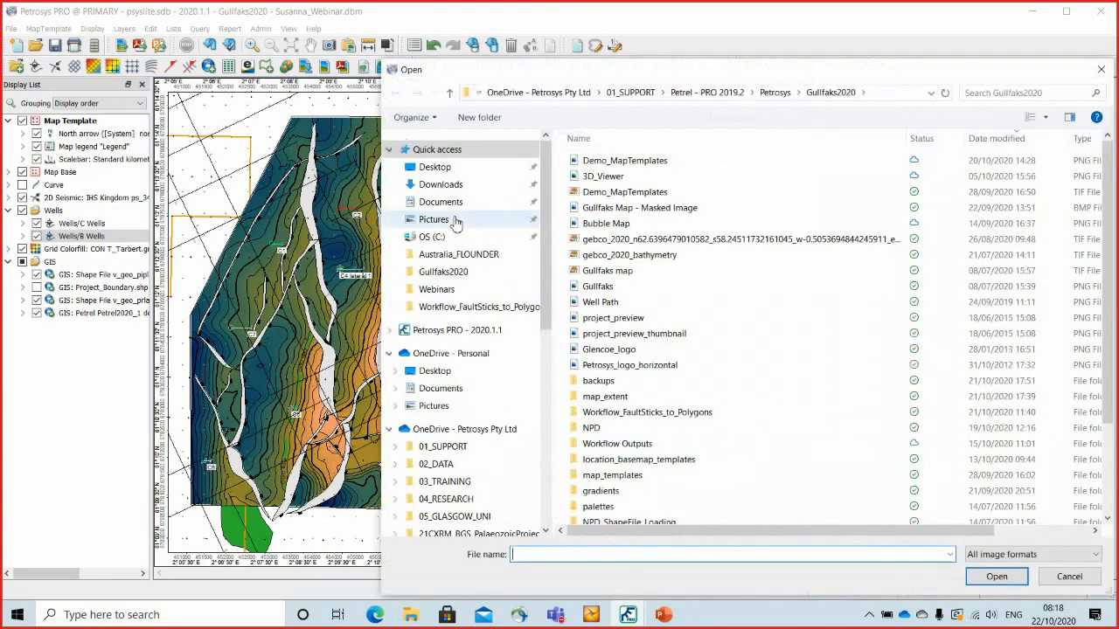
{"action": "left_click", "coordinate": [699, 239]}
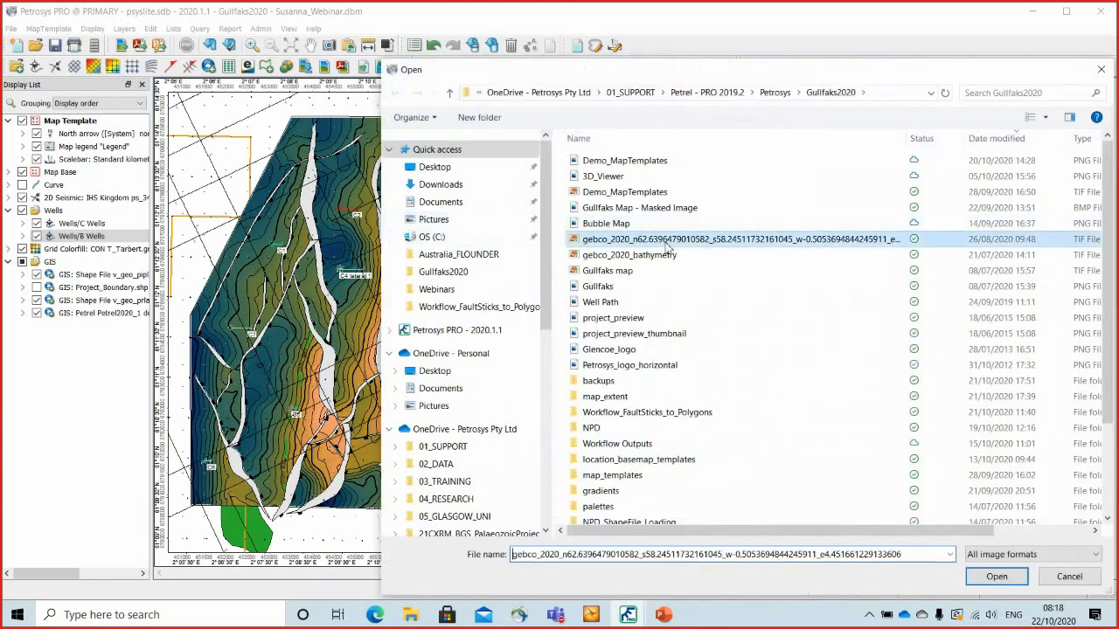
{"action": "left_click", "coordinate": [1014, 578]}
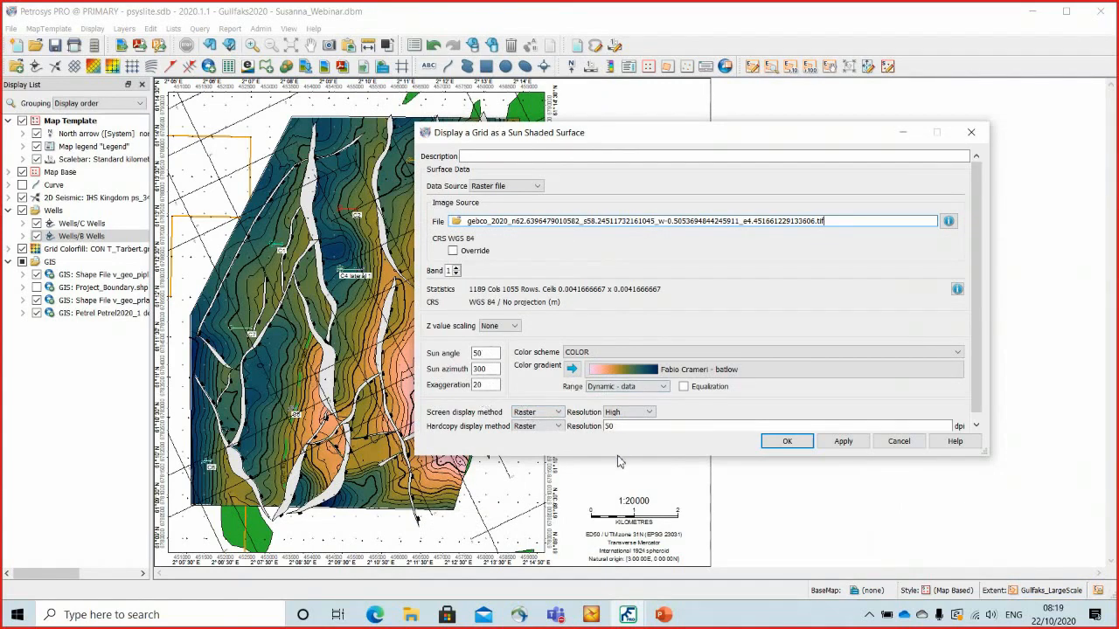
Colour the surface with the Fabio Crameri - lapaz gradient and draw it on the map.
{"action": "left_click_drag", "start_coordinate": [635, 456], "coordinate": [641, 524]}
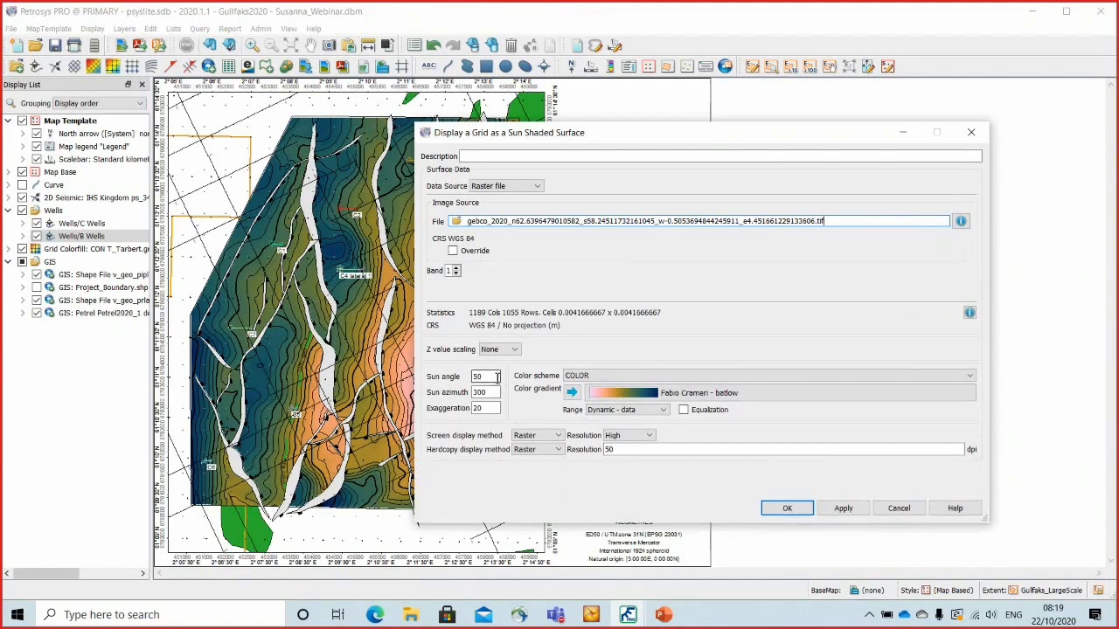
{"action": "left_click", "coordinate": [618, 377]}
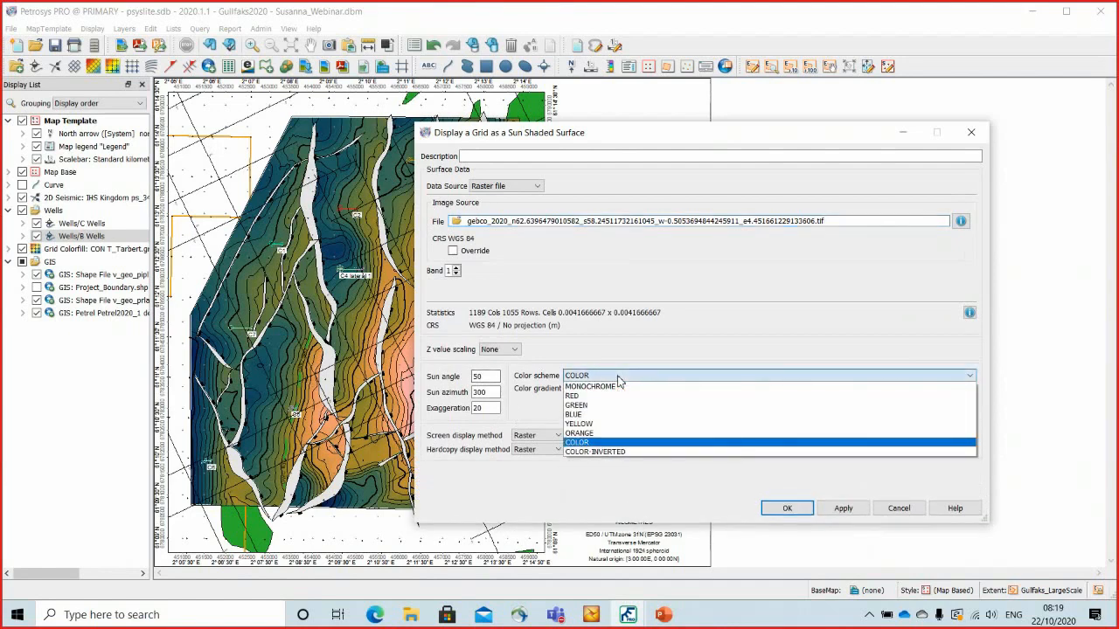
{"action": "left_click", "coordinate": [618, 377]}
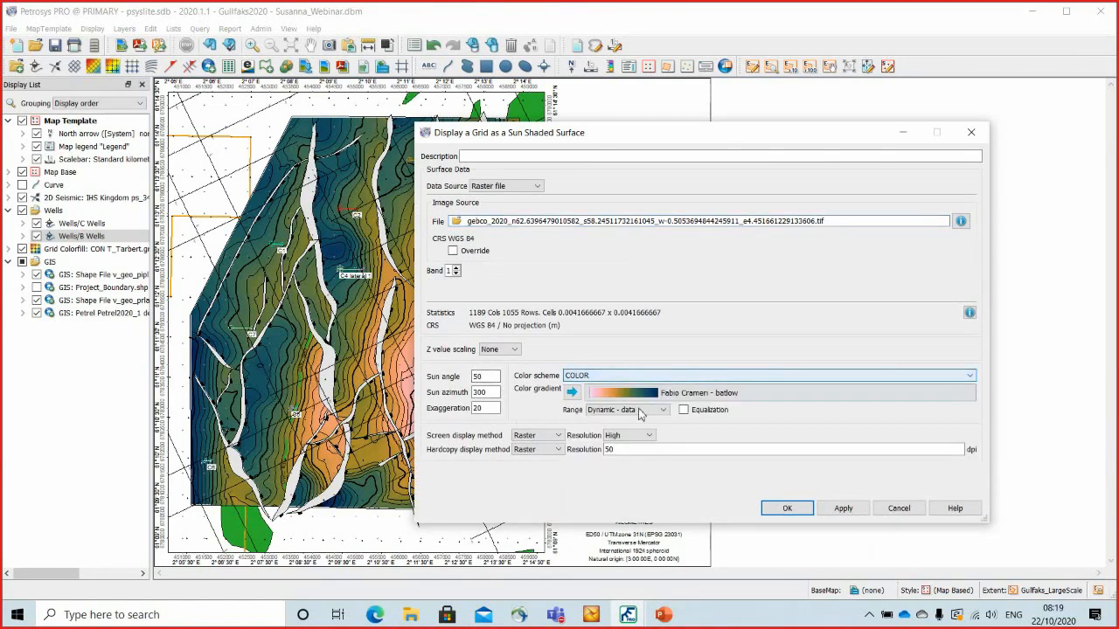
{"action": "left_click", "coordinate": [705, 395]}
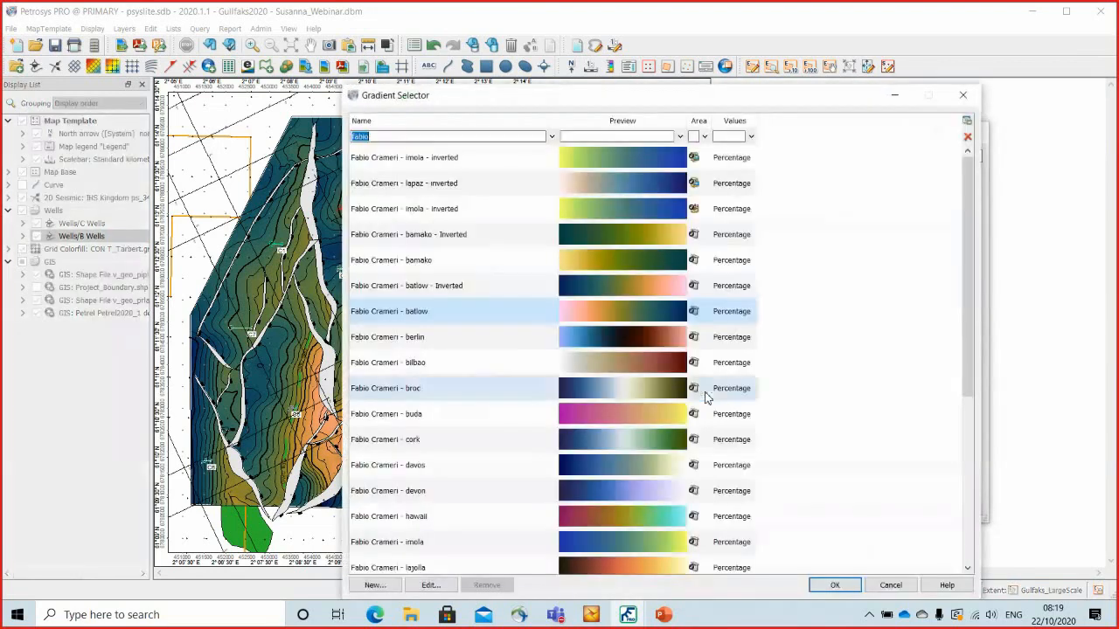
{"action": "scroll", "coordinate": [494, 372], "scroll_direction": "down", "scroll_amount": 3}
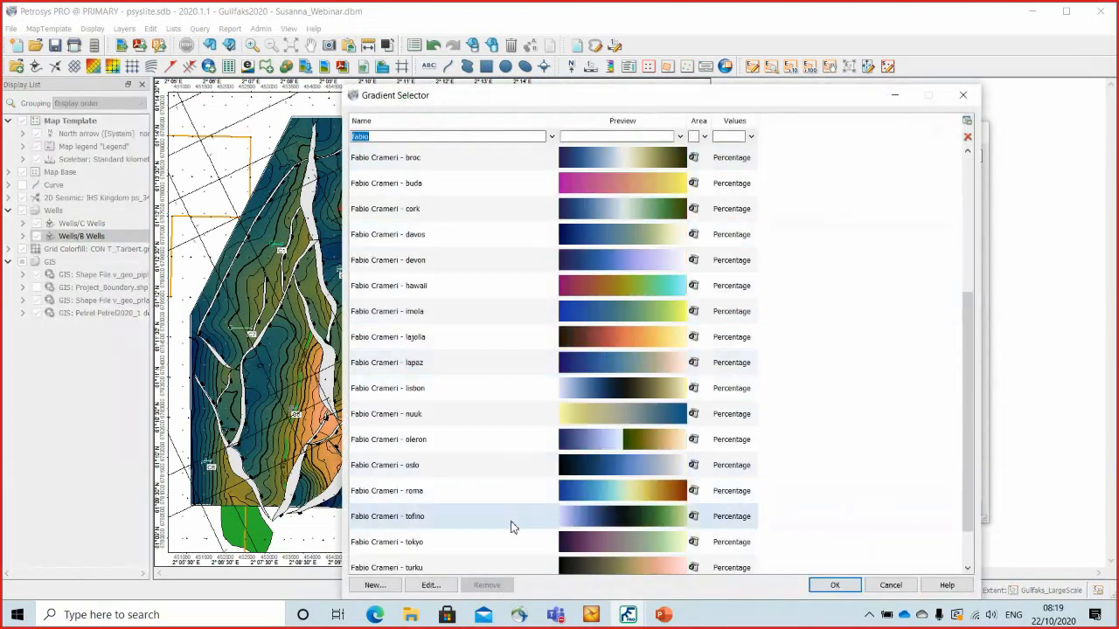
{"action": "left_click", "coordinate": [487, 362]}
{"action": "left_click", "coordinate": [837, 588]}
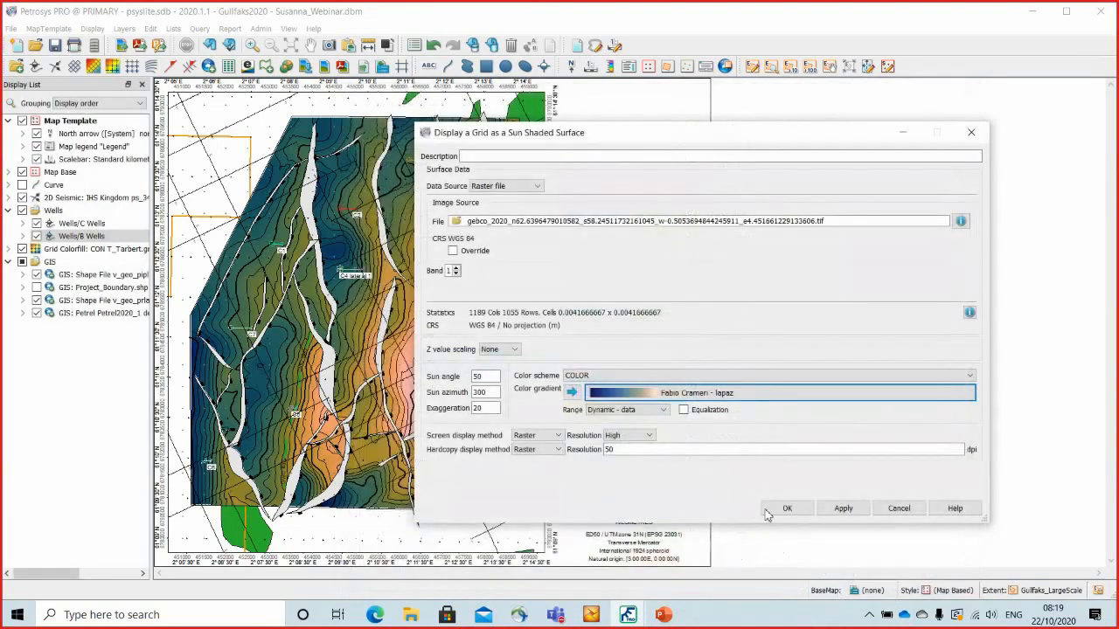
{"action": "left_click", "coordinate": [787, 509]}
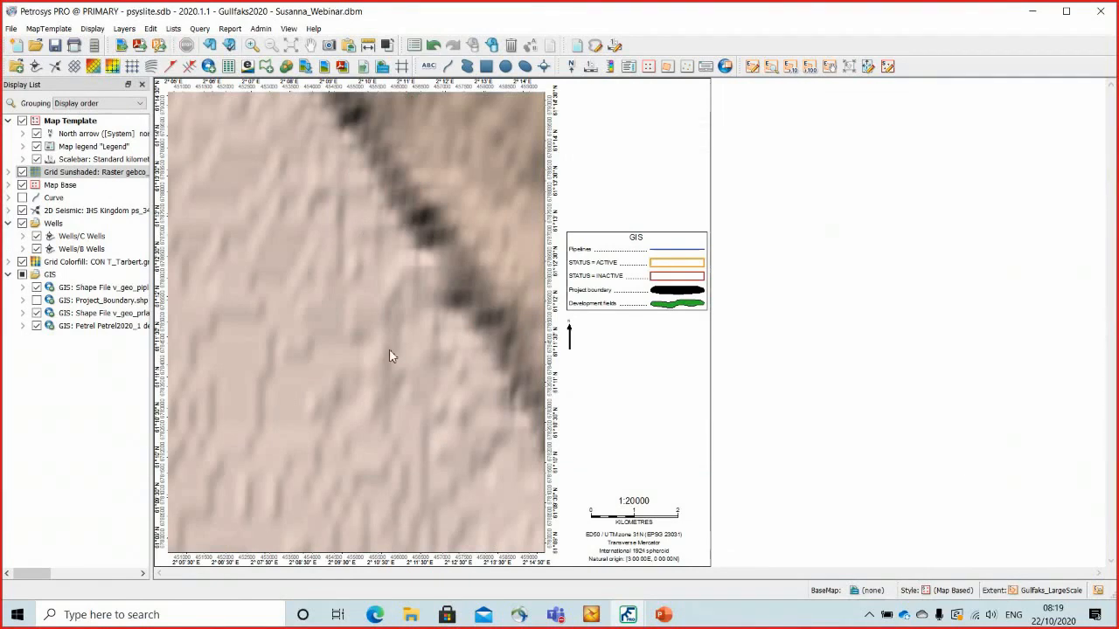
Switch the map extent to the saved Susanna_Webinar extent and redraw.
{"action": "left_click", "coordinate": [1036, 591]}
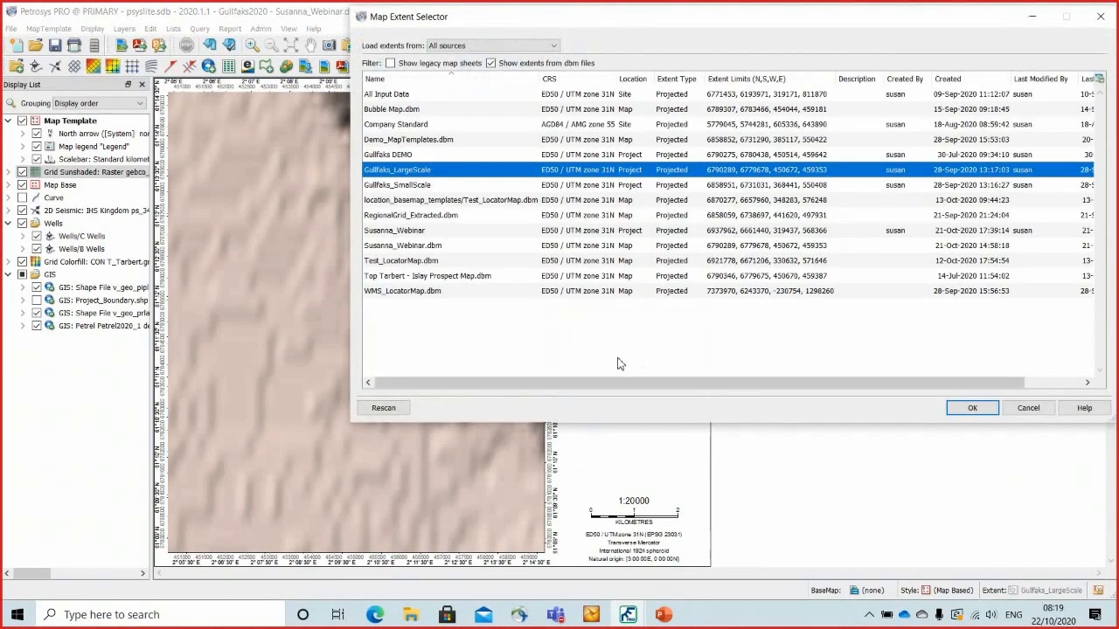
{"action": "left_click", "coordinate": [493, 230]}
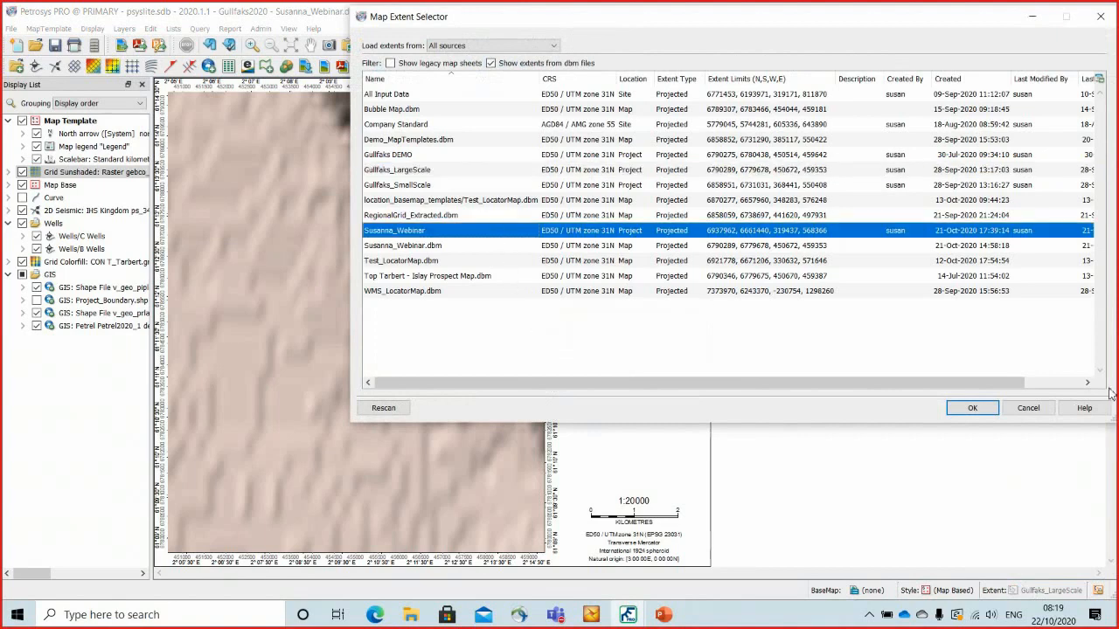
{"action": "left_click", "coordinate": [972, 409]}
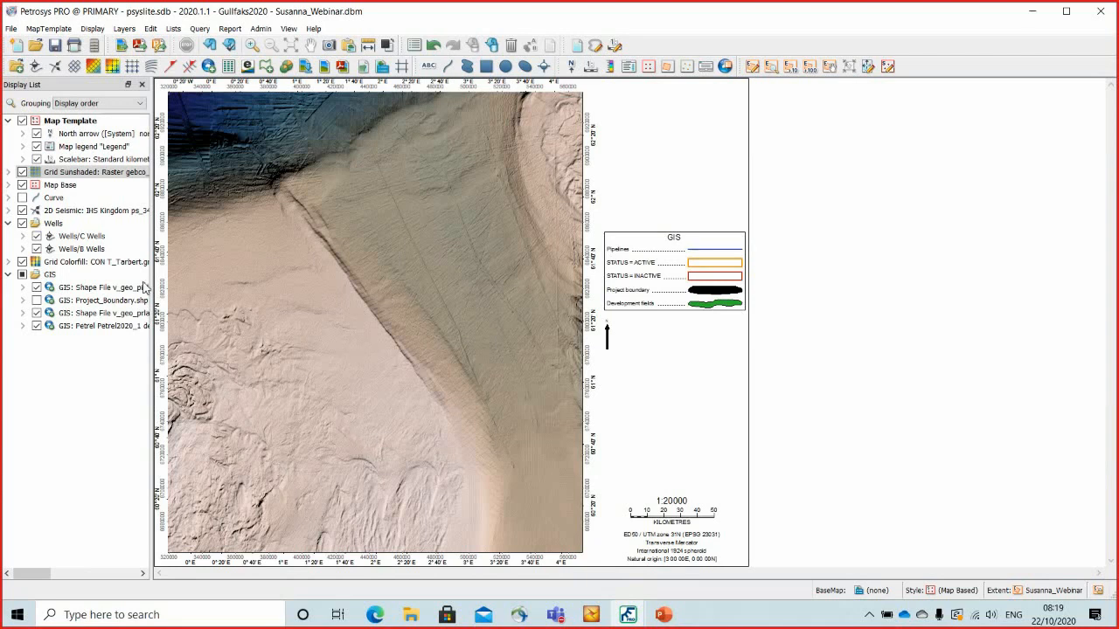
Drag the Grid Sunshaded layer to the bottom of the Display List, below GIS: Petrel.
{"action": "left_click", "coordinate": [129, 180]}
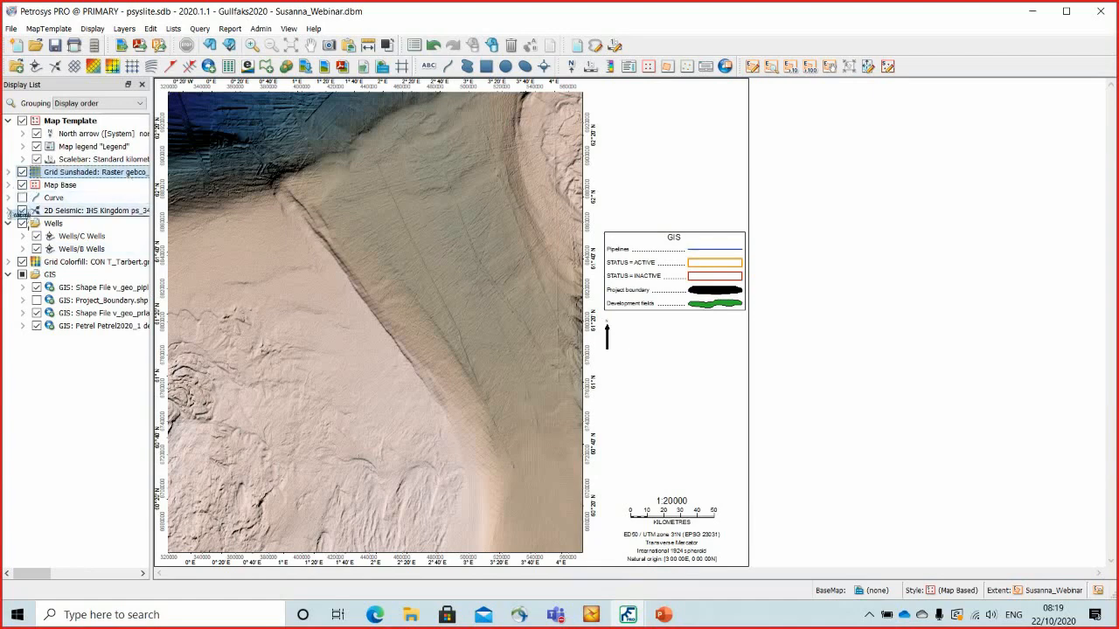
{"action": "left_click_drag", "start_coordinate": [10, 334], "coordinate": [110, 332]}
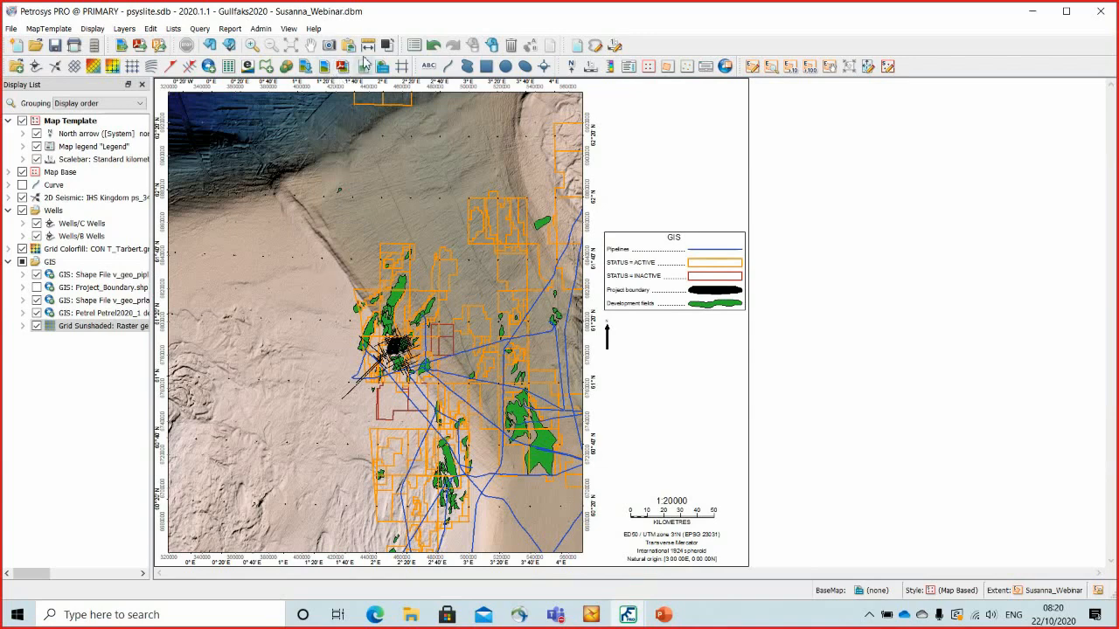
{"action": "left_click", "coordinate": [91, 29]}
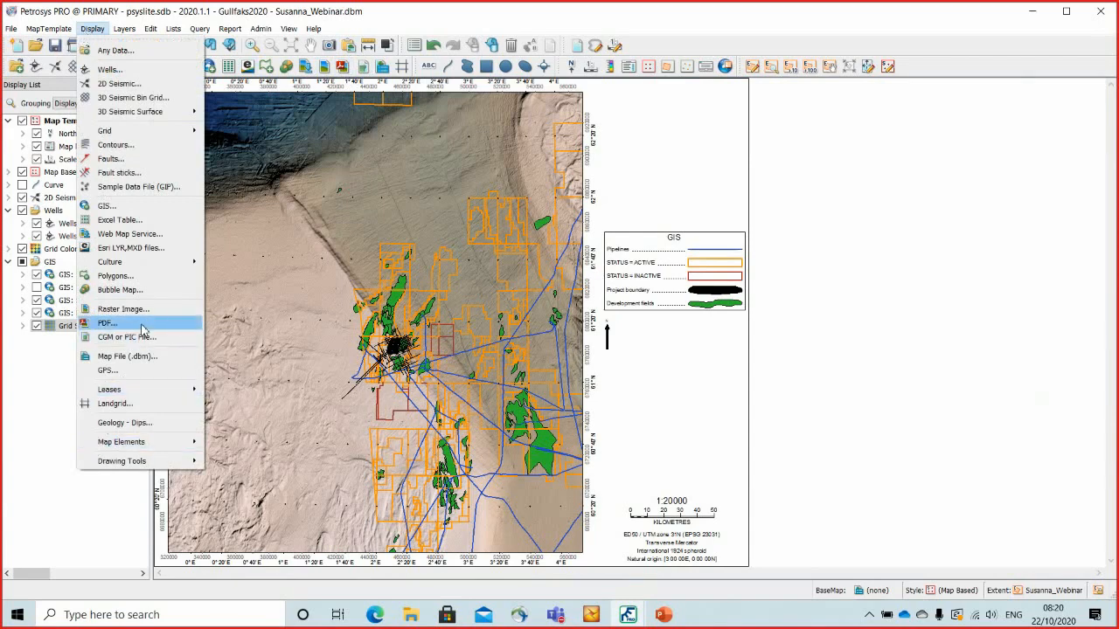
Start a PDF layer from Gullfaks Facts.pdf and select page 7 with the production charts.
{"action": "left_click", "coordinate": [107, 323]}
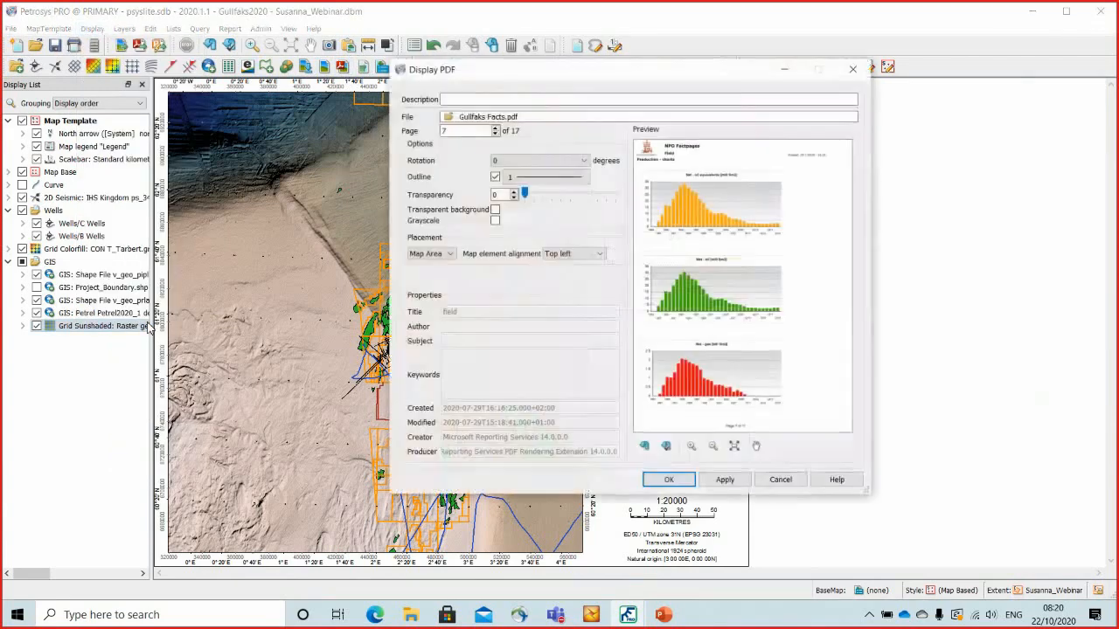
{"action": "left_click_drag", "start_coordinate": [559, 70], "coordinate": [757, 75]}
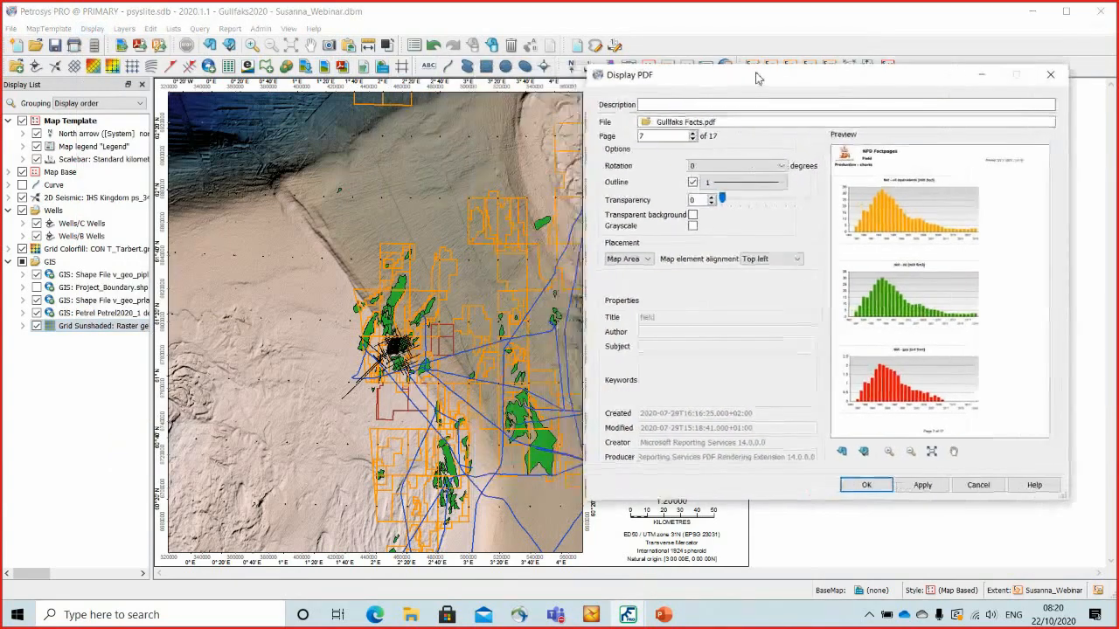
{"action": "left_click", "coordinate": [693, 135]}
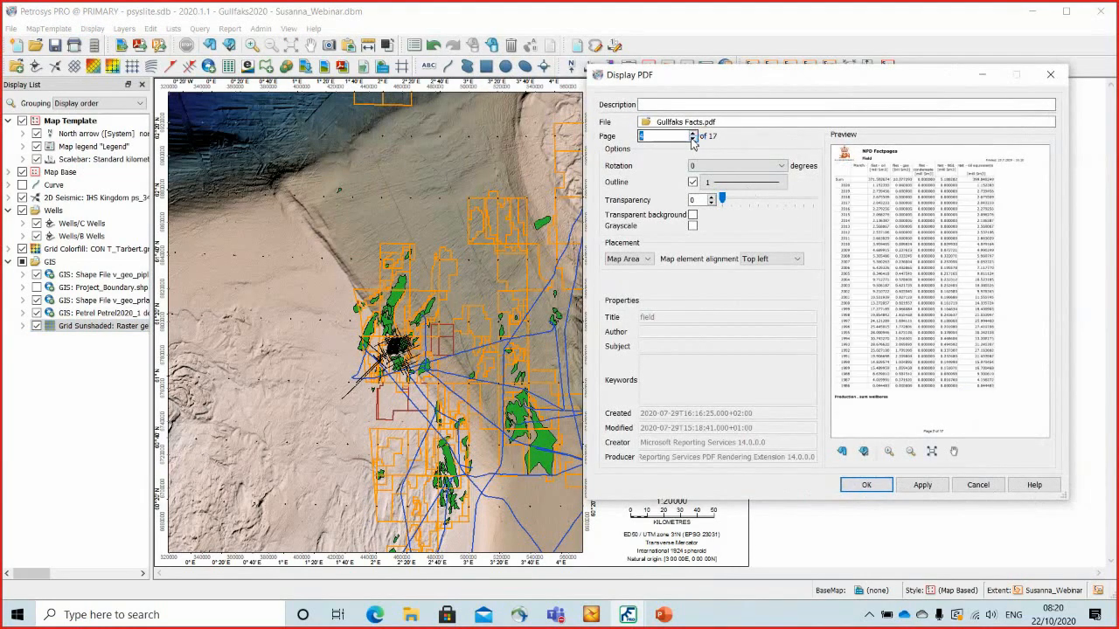
{"action": "left_click", "coordinate": [692, 138]}
{"action": "left_click", "coordinate": [692, 138]}
{"action": "left_click", "coordinate": [692, 137]}
{"action": "left_click", "coordinate": [692, 138]}
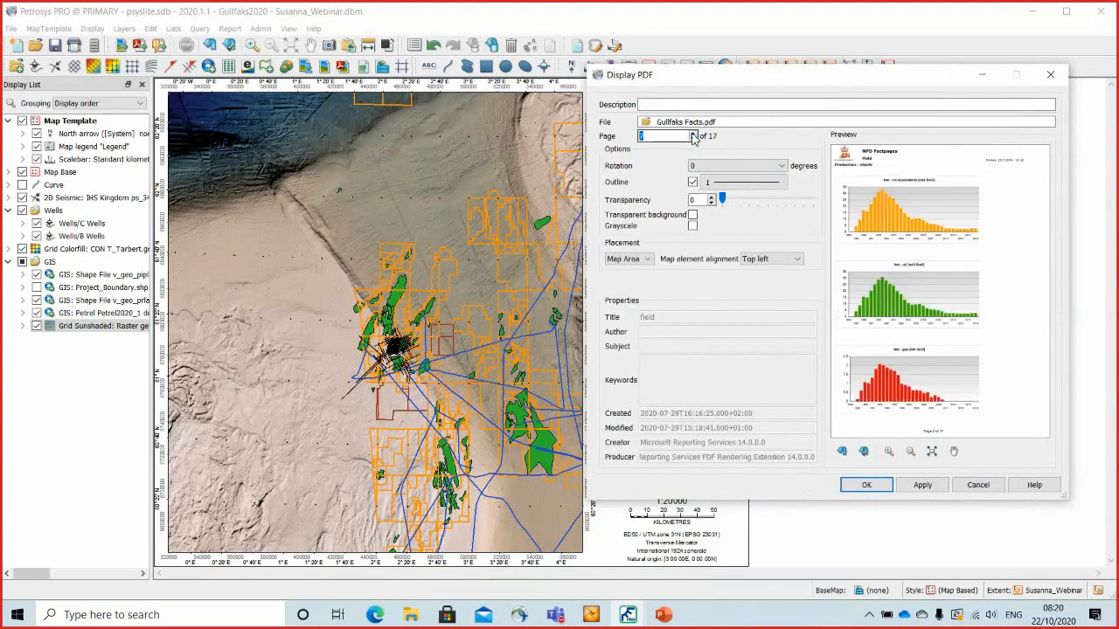
{"action": "left_click", "coordinate": [693, 138]}
Set the PDF placement to Title Bar and add the chart to the map.
{"action": "left_click", "coordinate": [635, 264]}
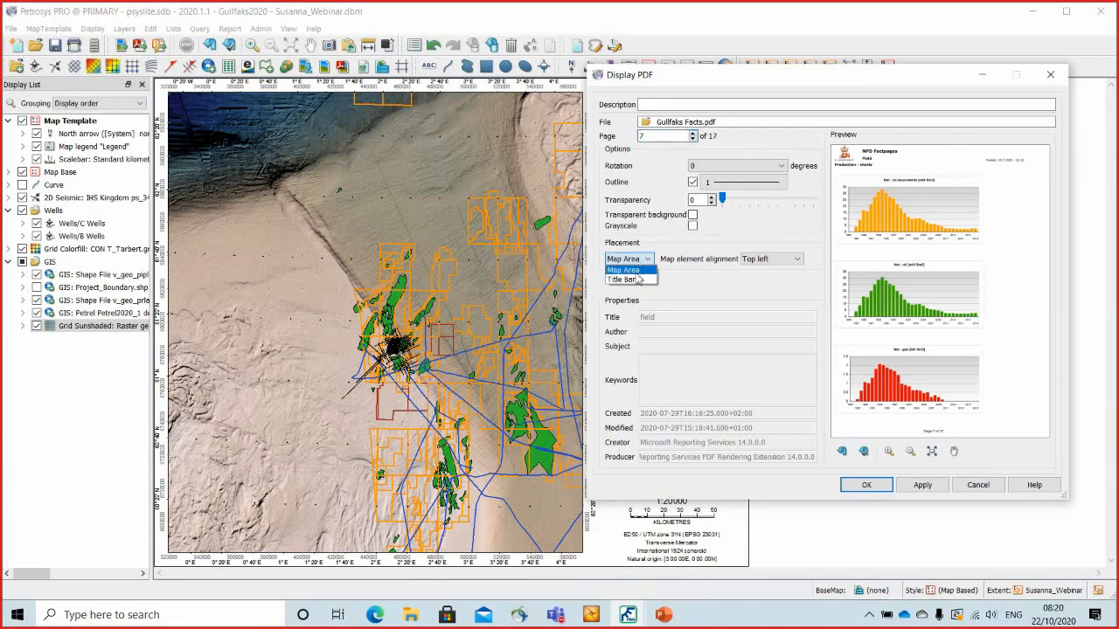
{"action": "left_click", "coordinate": [635, 280]}
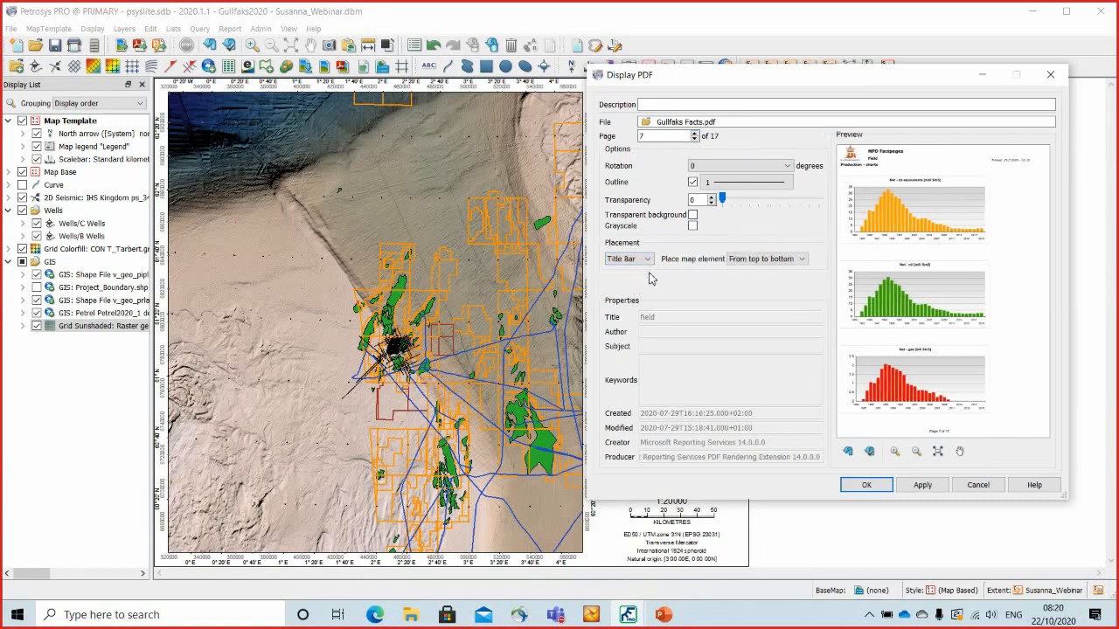
{"action": "left_click", "coordinate": [866, 486]}
{"action": "left_click", "coordinate": [713, 397]}
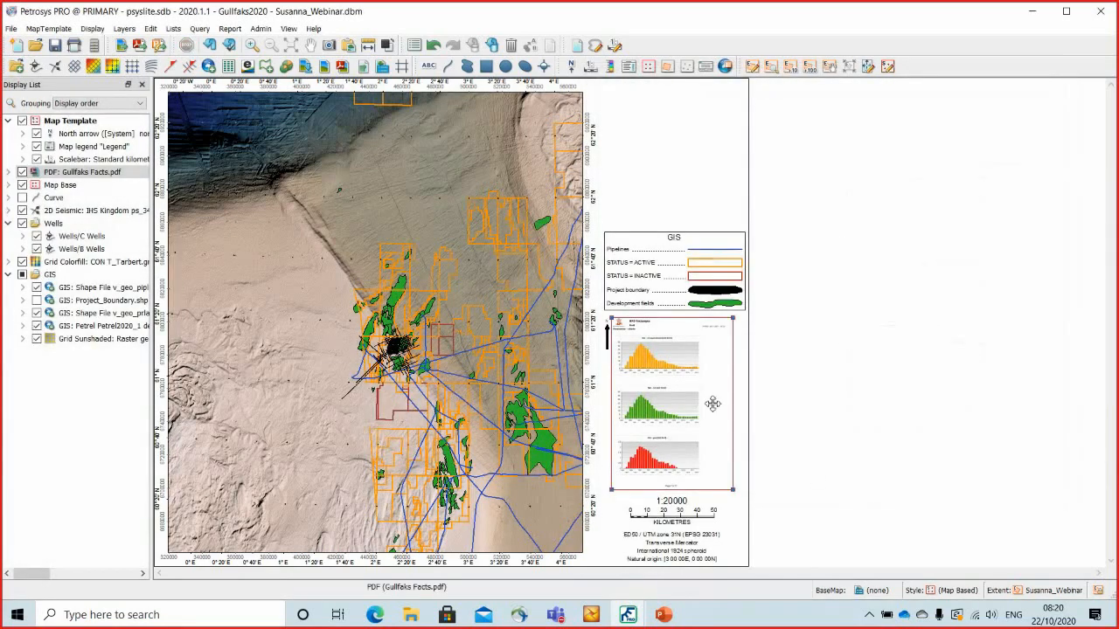
Shorten the north arrow, enlarge the PDF chart under the repositioned GIS legend, and redraw.
{"action": "left_click", "coordinate": [607, 325]}
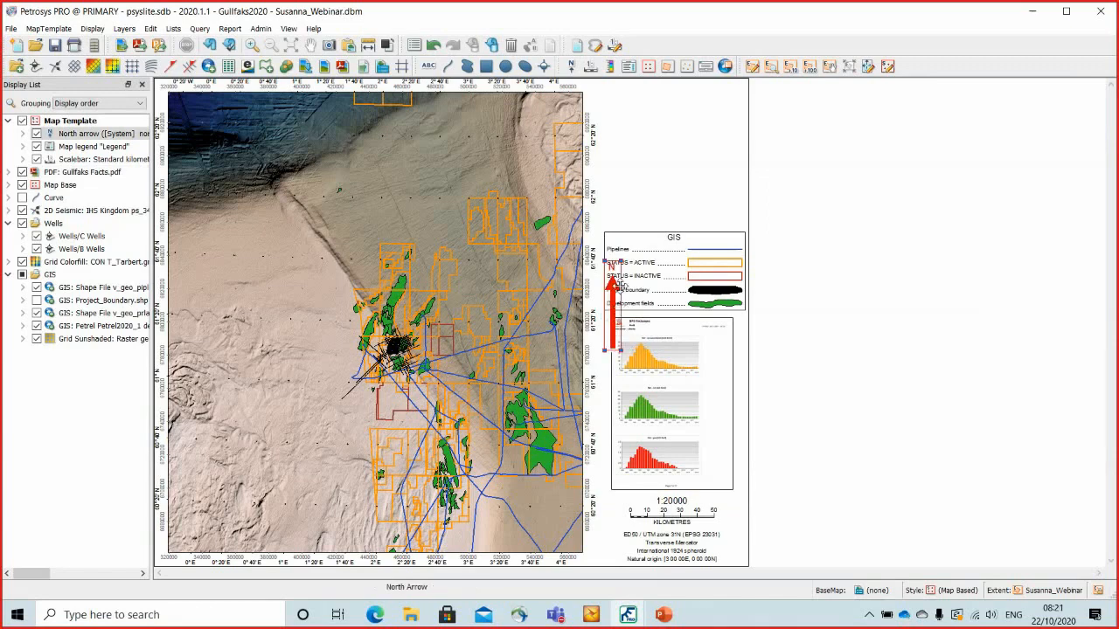
{"action": "left_click_drag", "start_coordinate": [622, 259], "coordinate": [612, 313]}
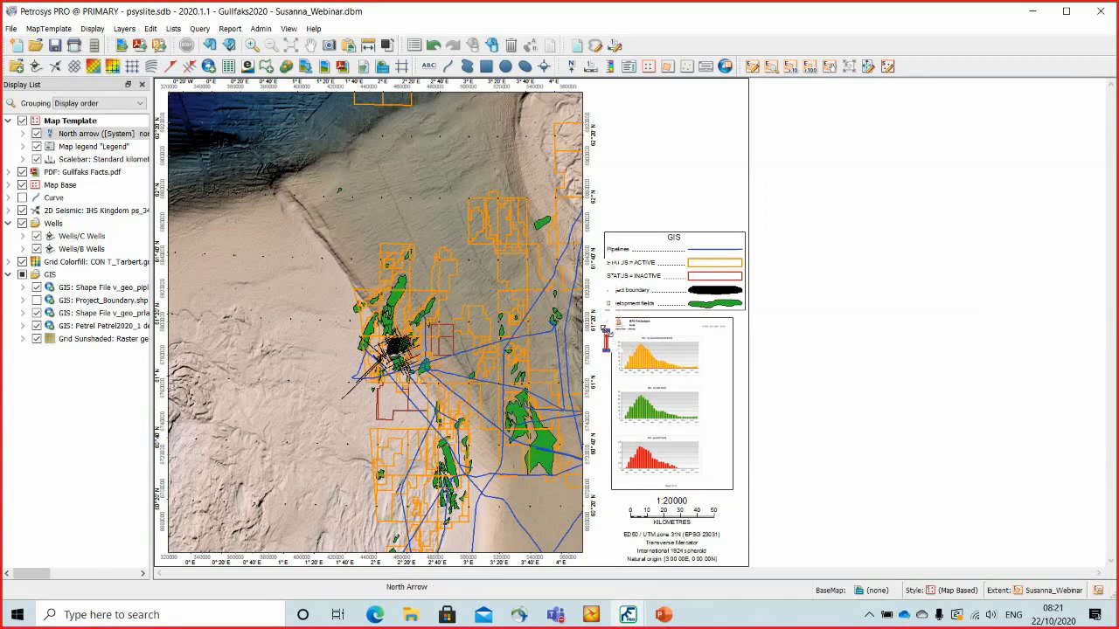
{"action": "left_click", "coordinate": [657, 388]}
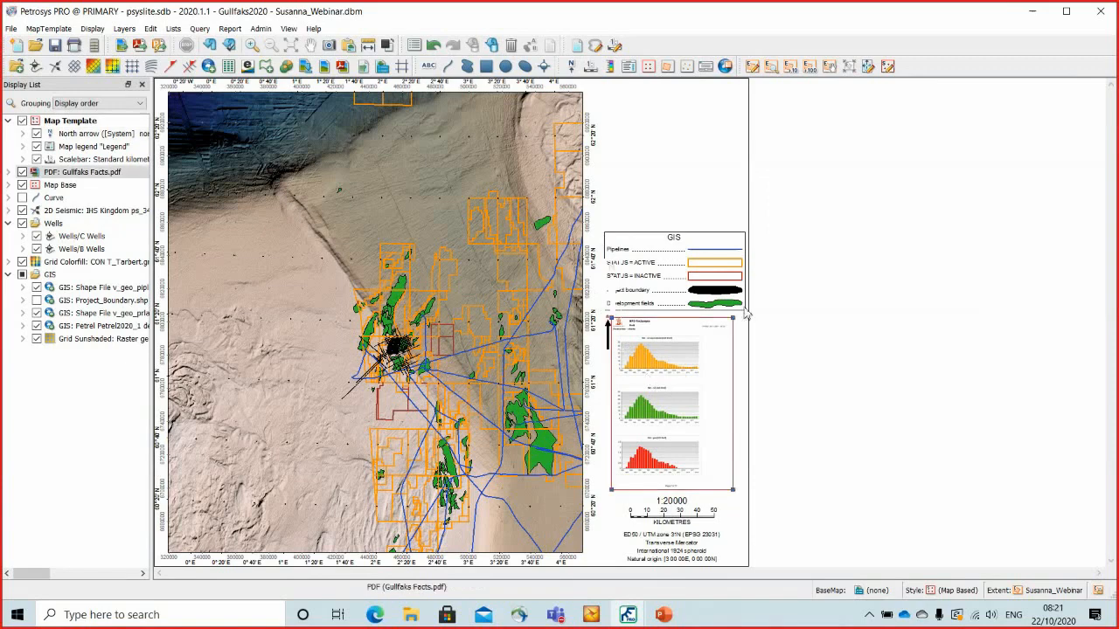
{"action": "left_click_drag", "start_coordinate": [734, 319], "coordinate": [757, 298]}
{"action": "left_click_drag", "start_coordinate": [702, 369], "coordinate": [689, 371]}
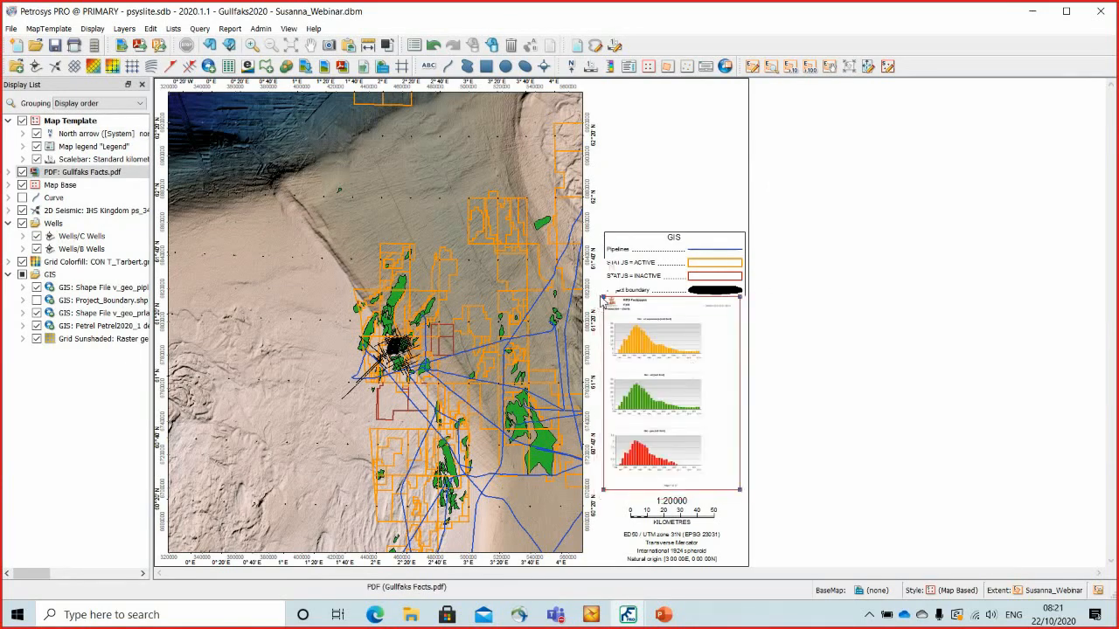
{"action": "left_click_drag", "start_coordinate": [605, 297], "coordinate": [653, 279]}
{"action": "left_click", "coordinate": [670, 358]}
{"action": "left_click_drag", "start_coordinate": [670, 358], "coordinate": [670, 388]}
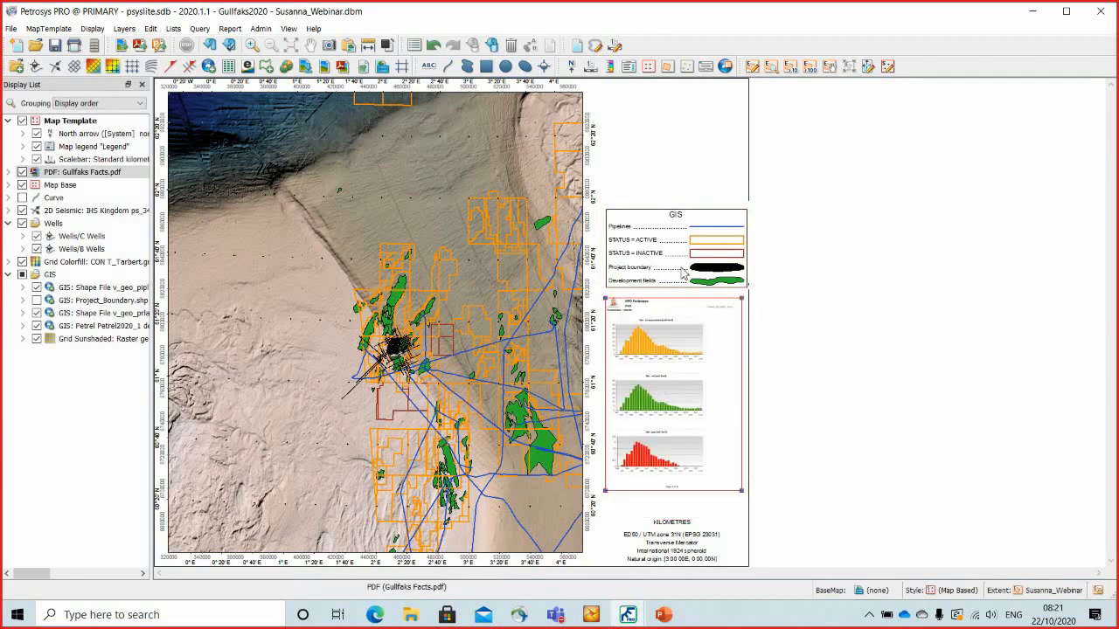
{"action": "left_click", "coordinate": [219, 45]}
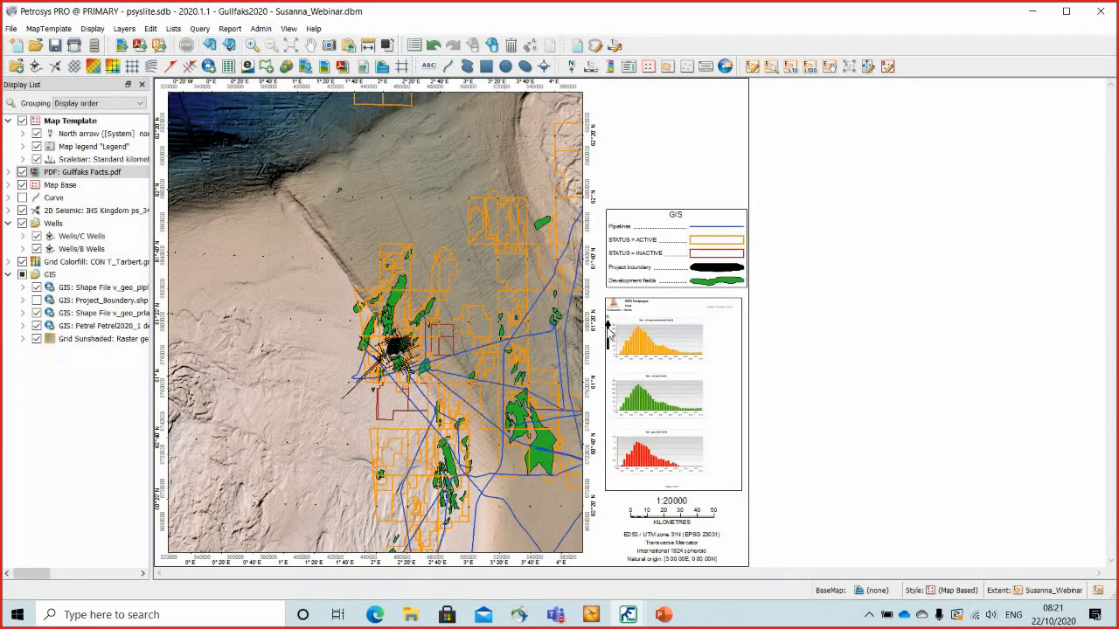
Drag the north arrow onto the map's lower-left corner.
{"action": "left_click", "coordinate": [610, 328]}
{"action": "left_click_drag", "start_coordinate": [609, 329], "coordinate": [179, 517]}
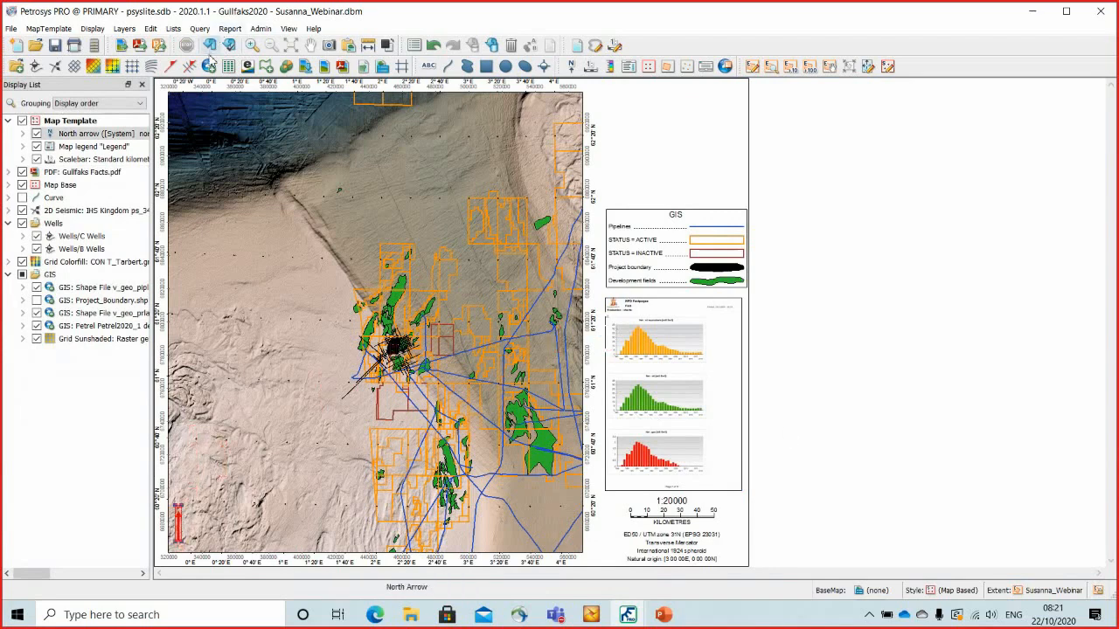
{"action": "left_click", "coordinate": [951, 387]}
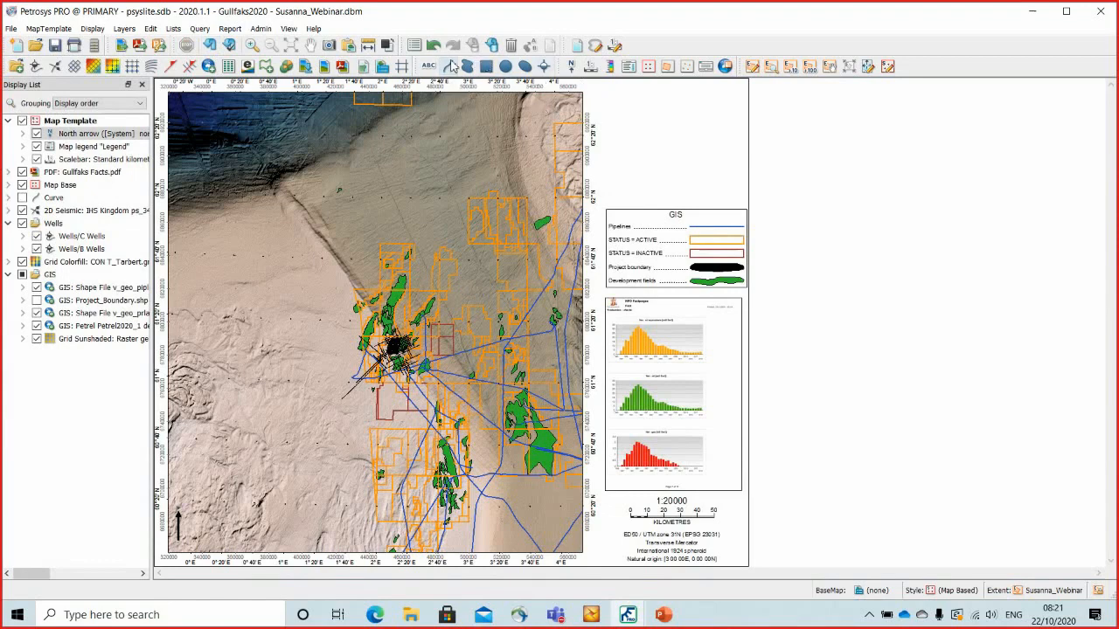
{"action": "left_click", "coordinate": [448, 69]}
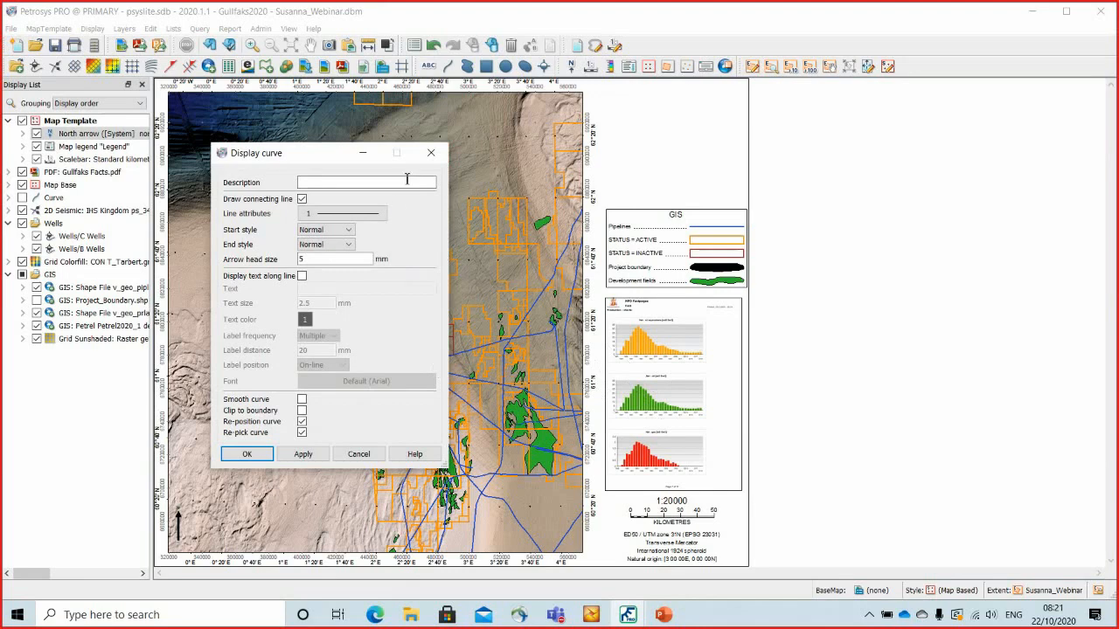
{"action": "left_click", "coordinate": [431, 153]}
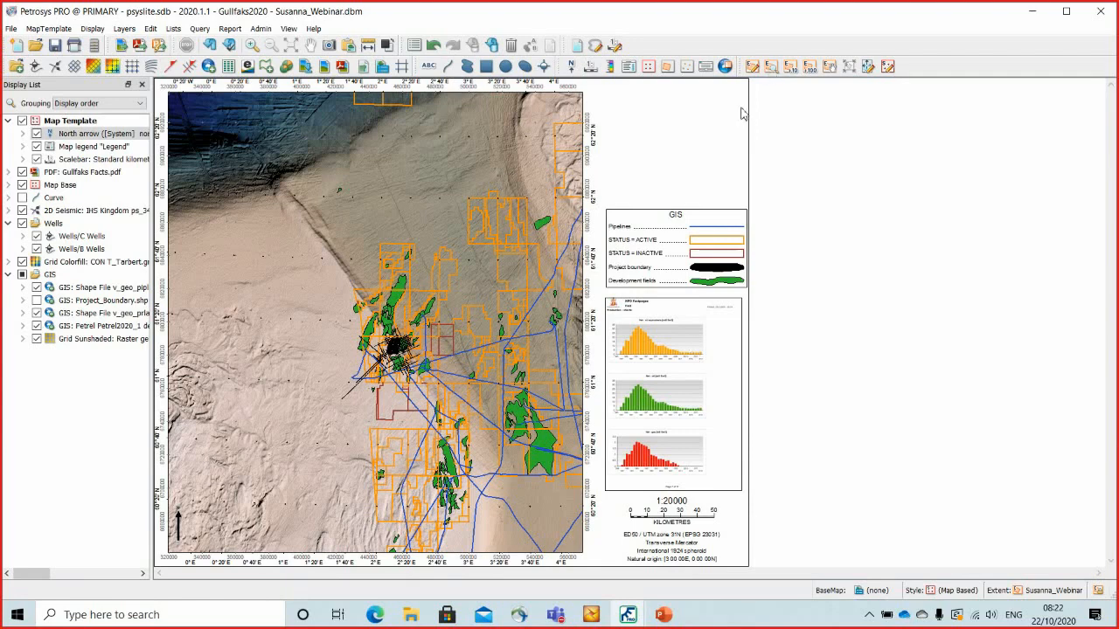
{"action": "left_click", "coordinate": [724, 67]}
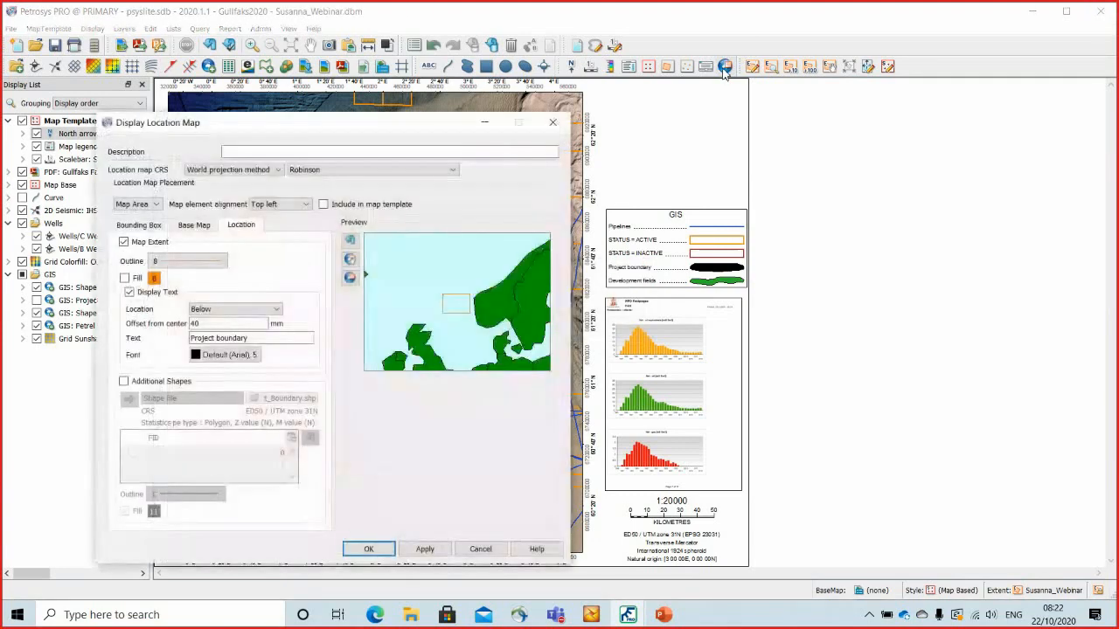
Set the location map CRS to Same as current map and base map to State/Province outlines.
{"action": "left_click_drag", "start_coordinate": [380, 131], "coordinate": [535, 105]}
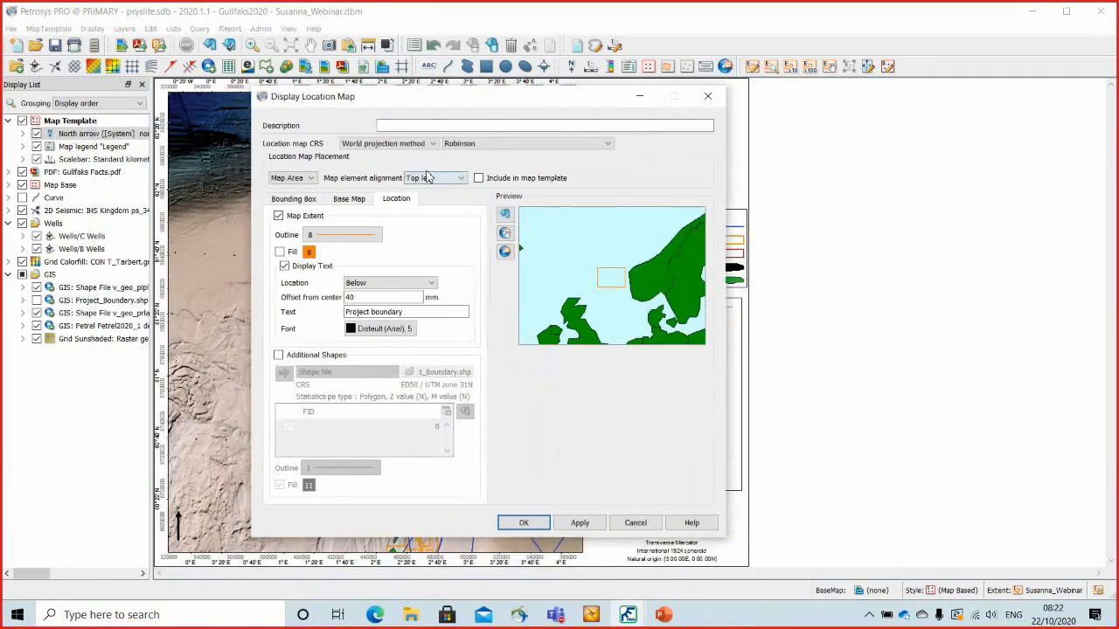
{"action": "left_click", "coordinate": [409, 143]}
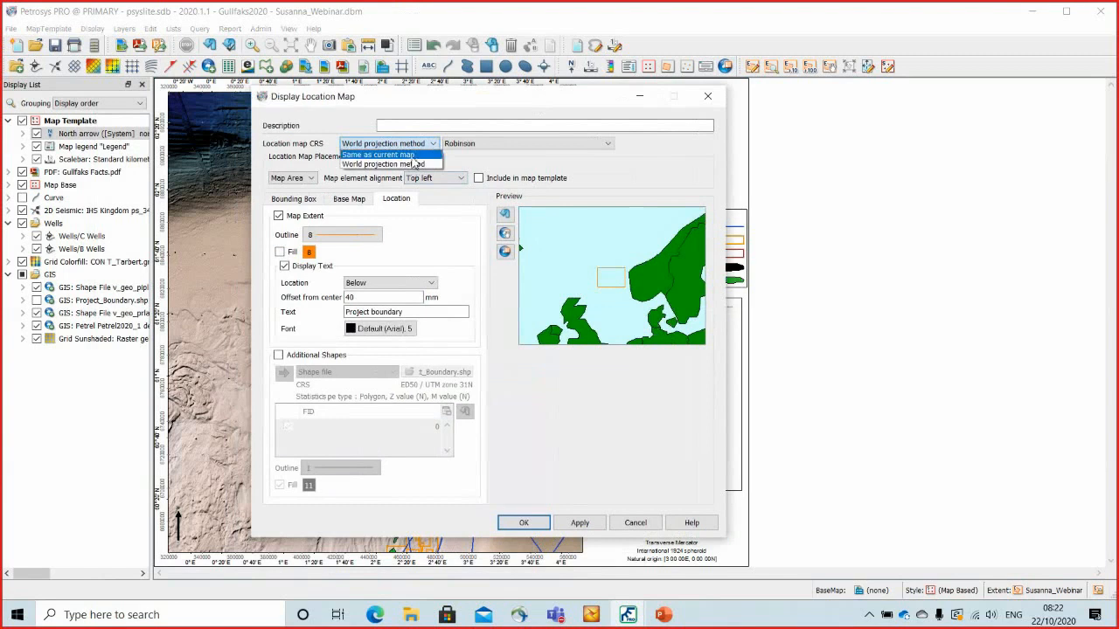
{"action": "left_click", "coordinate": [413, 158]}
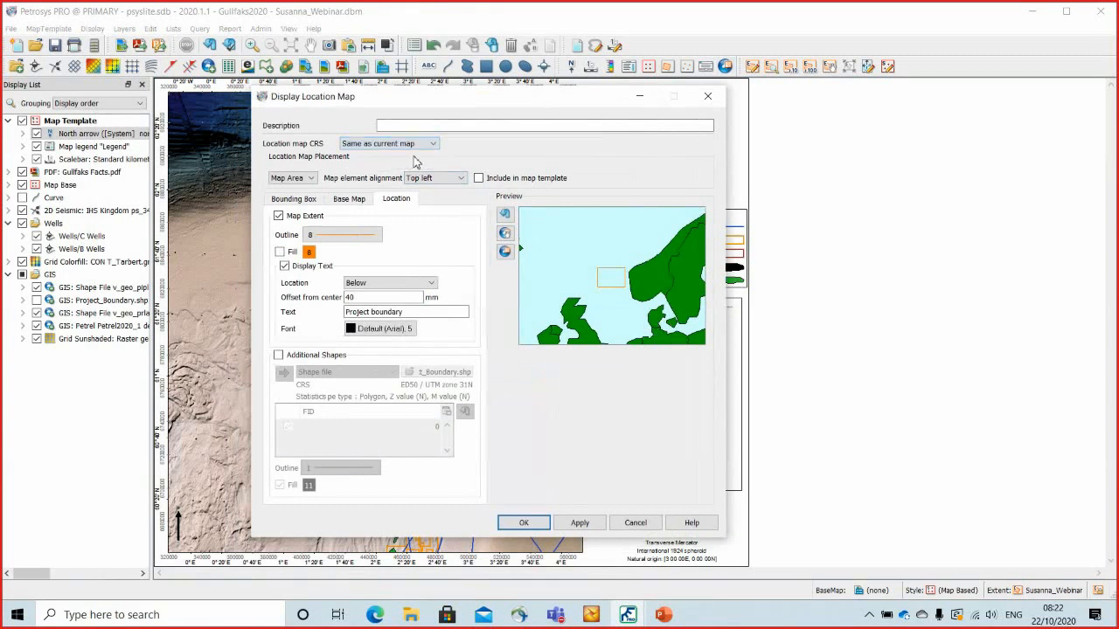
{"action": "left_click", "coordinate": [349, 200]}
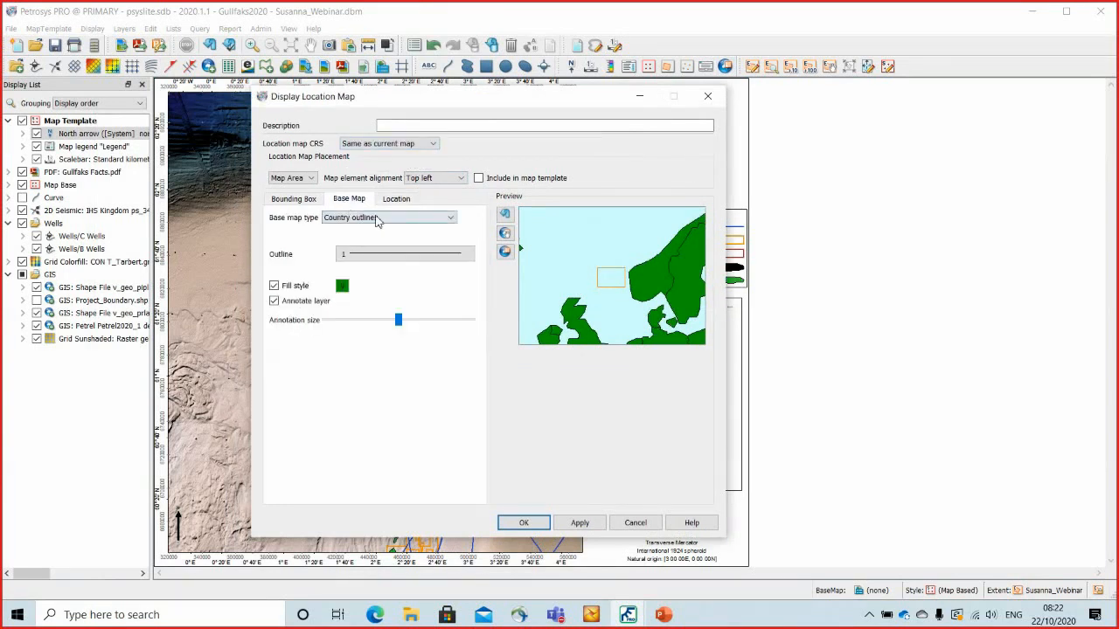
{"action": "left_click", "coordinate": [376, 218]}
{"action": "left_click", "coordinate": [380, 237]}
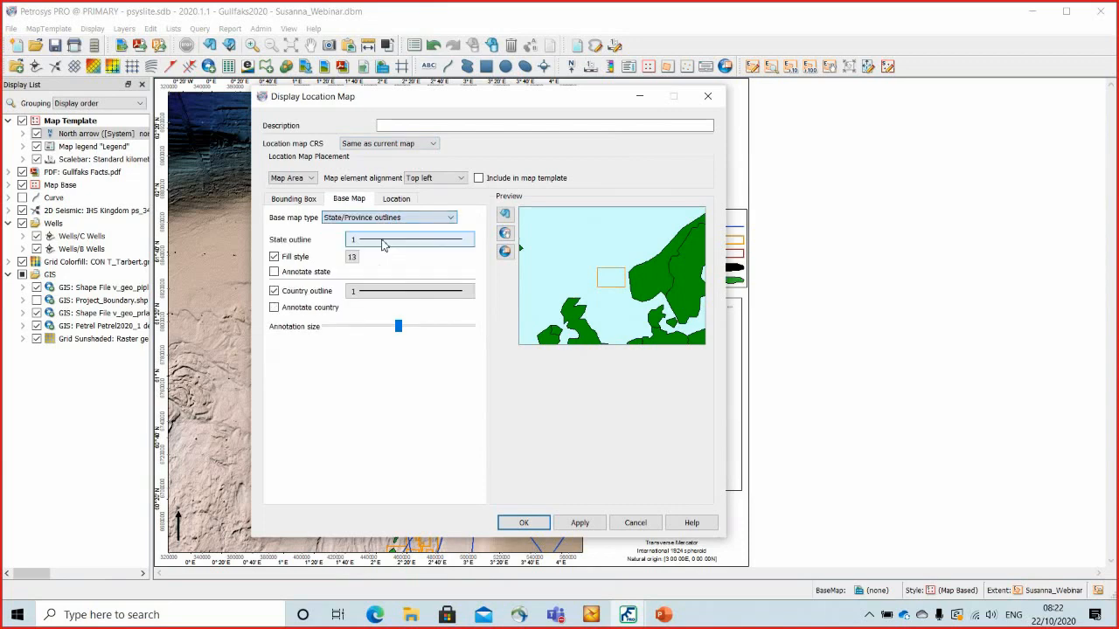
Adjust the country outline width, regenerate the preview, and enable Additional Shapes.
{"action": "left_click", "coordinate": [371, 291]}
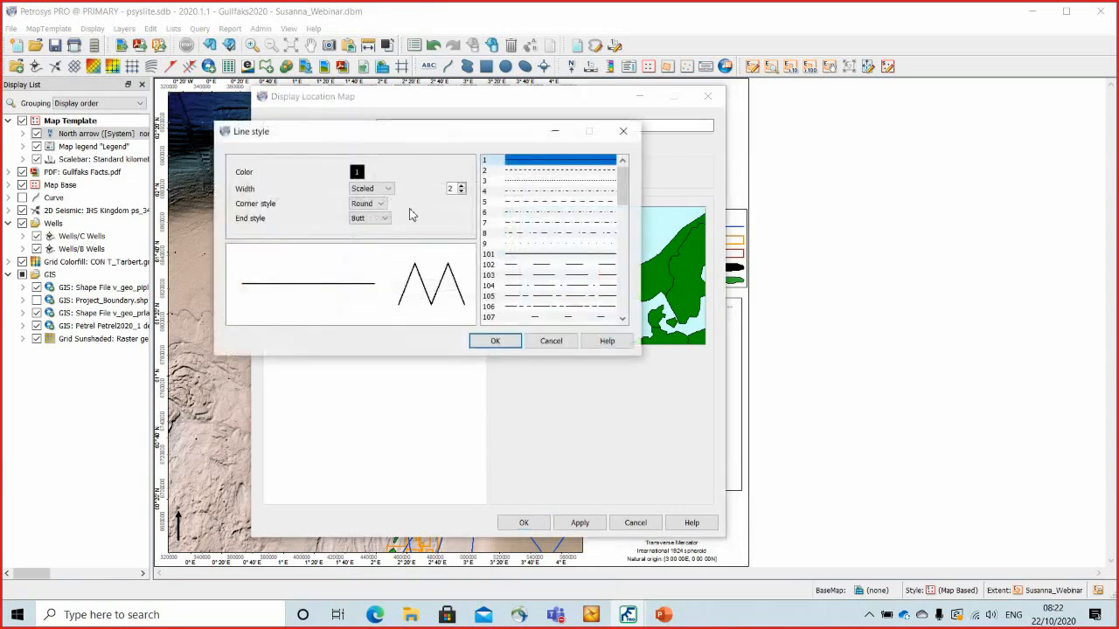
{"action": "left_click", "coordinate": [461, 187]}
{"action": "left_click", "coordinate": [461, 191]}
{"action": "left_click", "coordinate": [461, 192]}
{"action": "left_click", "coordinate": [495, 341]}
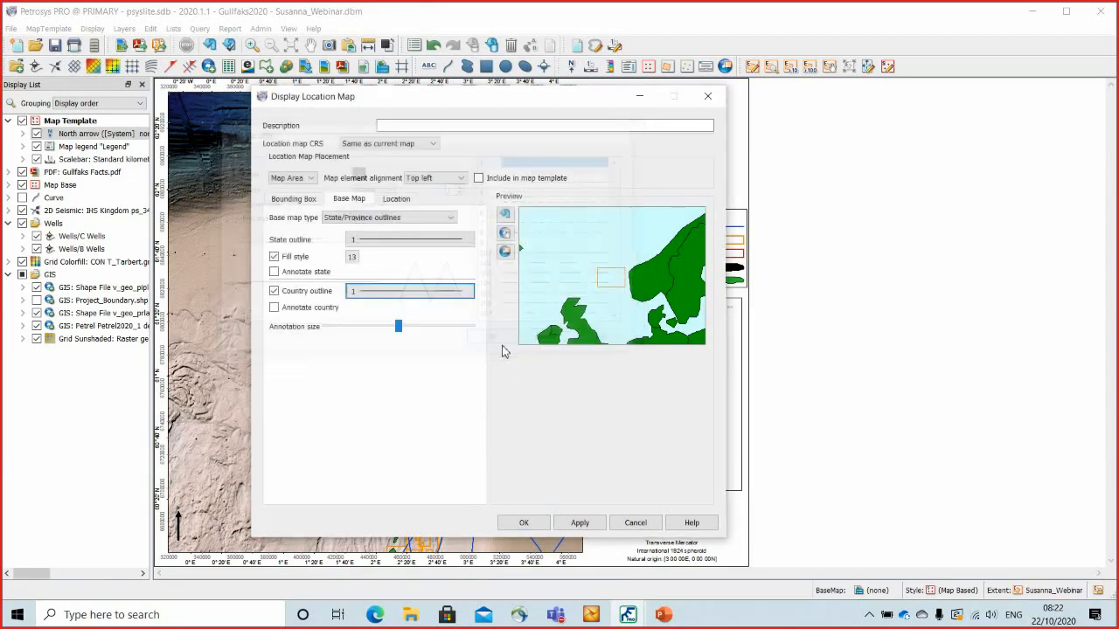
{"action": "left_click", "coordinate": [404, 199]}
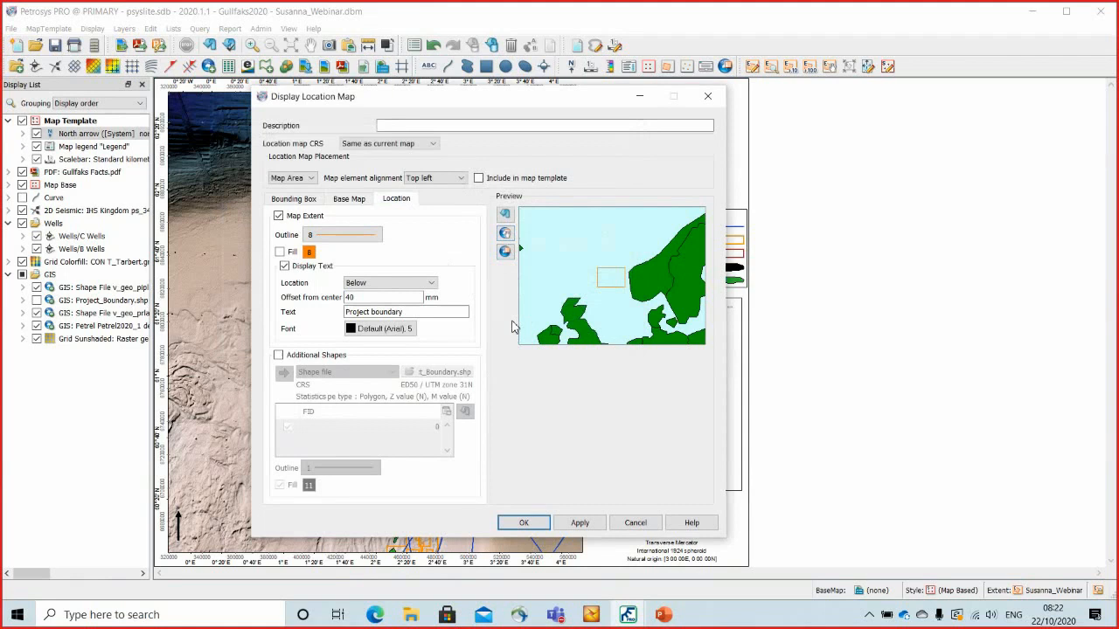
{"action": "left_click", "coordinate": [504, 214]}
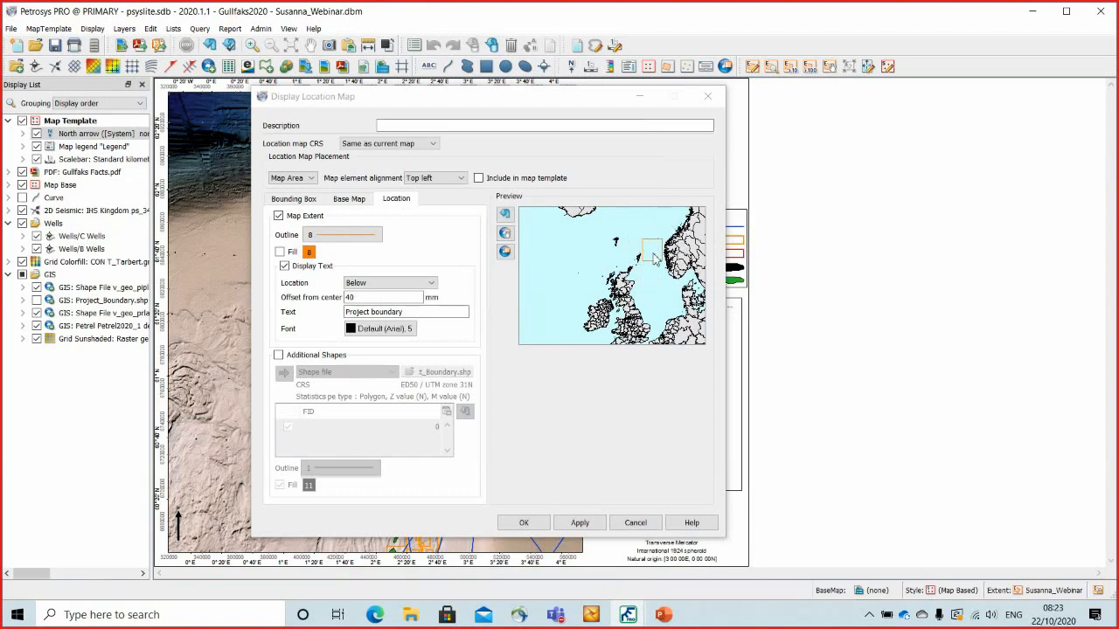
{"action": "left_click", "coordinate": [295, 361]}
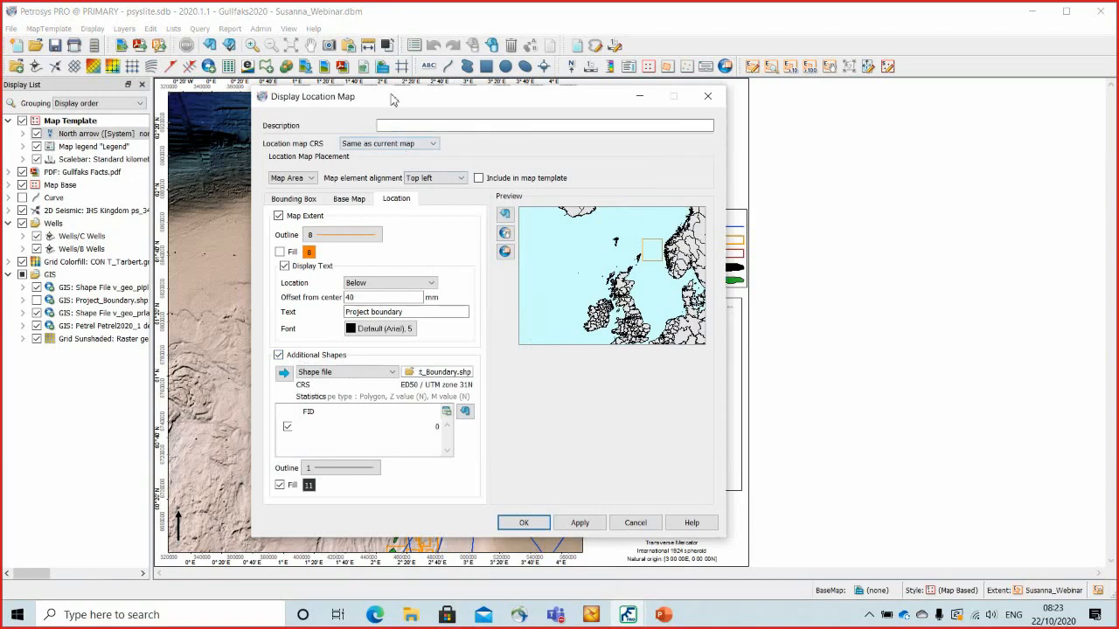
Keep Shape file as the additional shape source, using t_Boundary.shp.
{"action": "left_click_drag", "start_coordinate": [389, 97], "coordinate": [741, 97]}
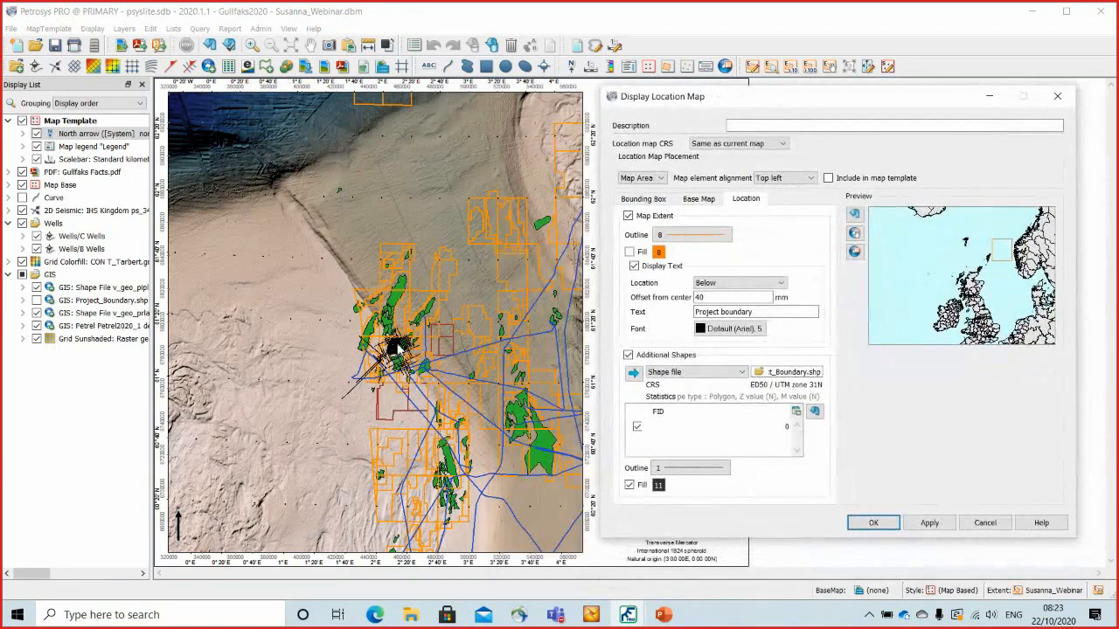
{"action": "left_click", "coordinate": [739, 375]}
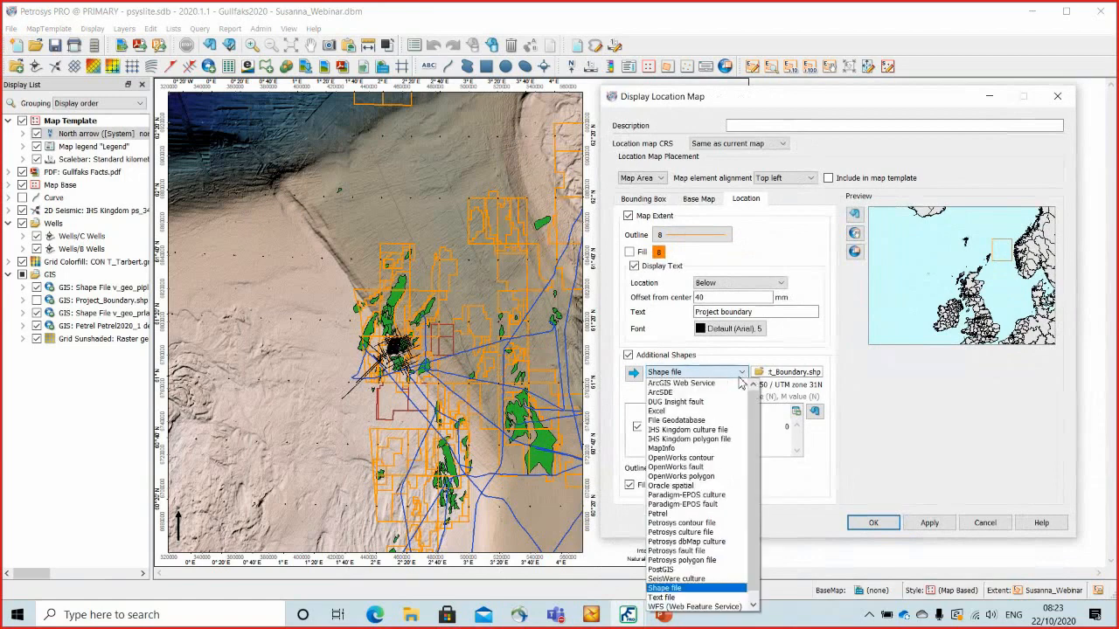
{"action": "scroll", "coordinate": [754, 454], "scroll_direction": "down", "scroll_amount": 1}
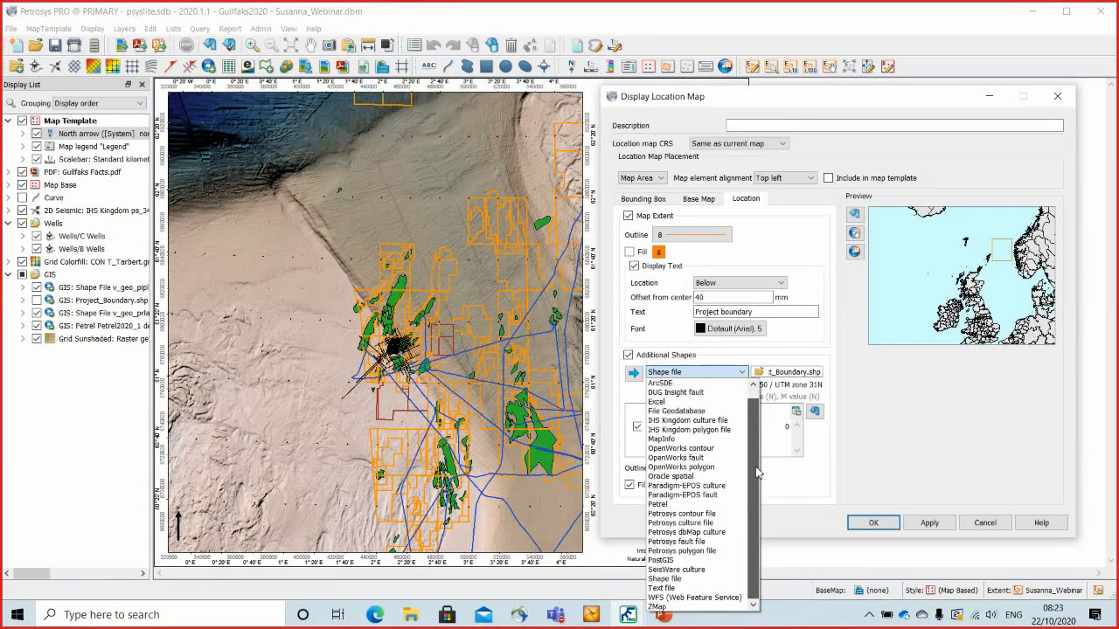
{"action": "scroll", "coordinate": [755, 437], "scroll_direction": "up", "scroll_amount": 1}
{"action": "scroll", "coordinate": [753, 463], "scroll_direction": "down", "scroll_amount": 1}
{"action": "scroll", "coordinate": [754, 487], "scroll_direction": "up", "scroll_amount": 1}
{"action": "left_click", "coordinate": [794, 489]}
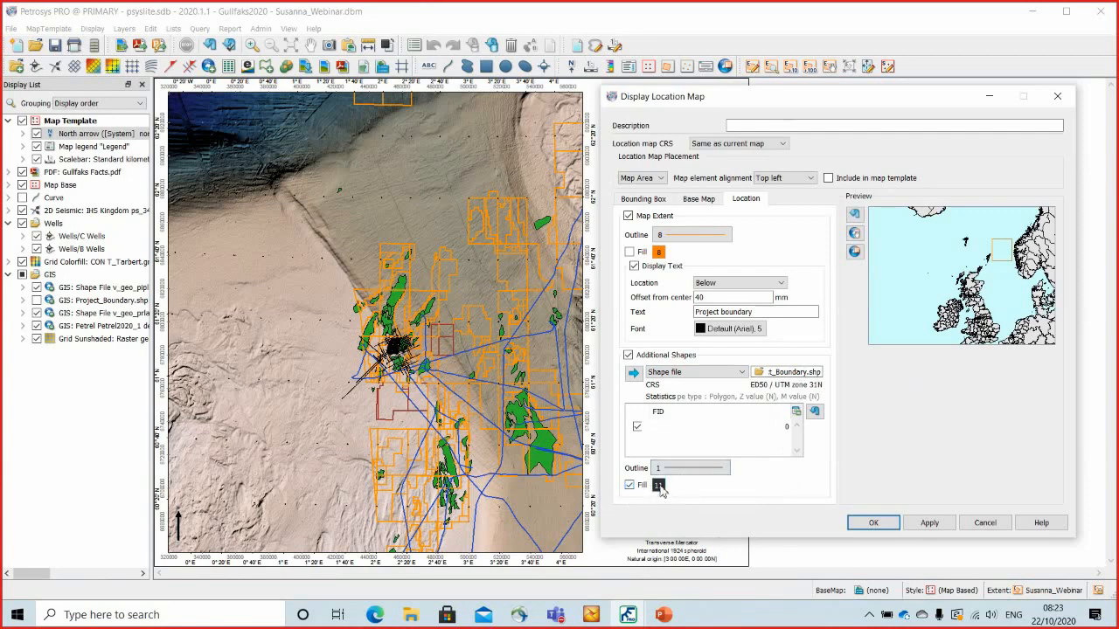
Regenerate the location preview with the project boundary and zoom in around it.
{"action": "left_click_drag", "start_coordinate": [878, 104], "coordinate": [770, 94]}
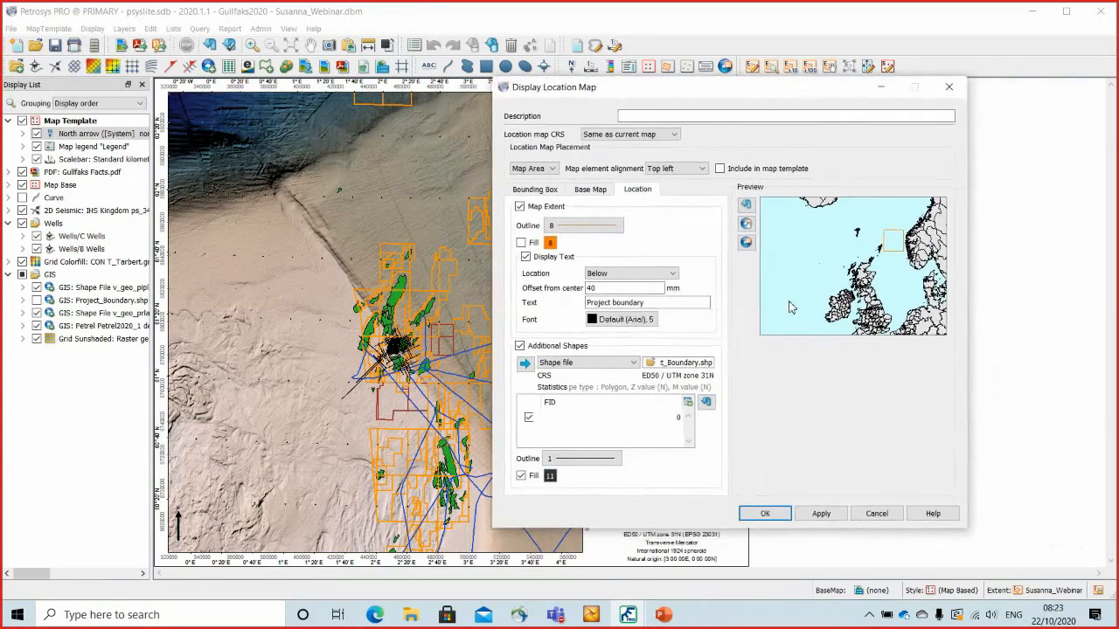
{"action": "left_click", "coordinate": [745, 223]}
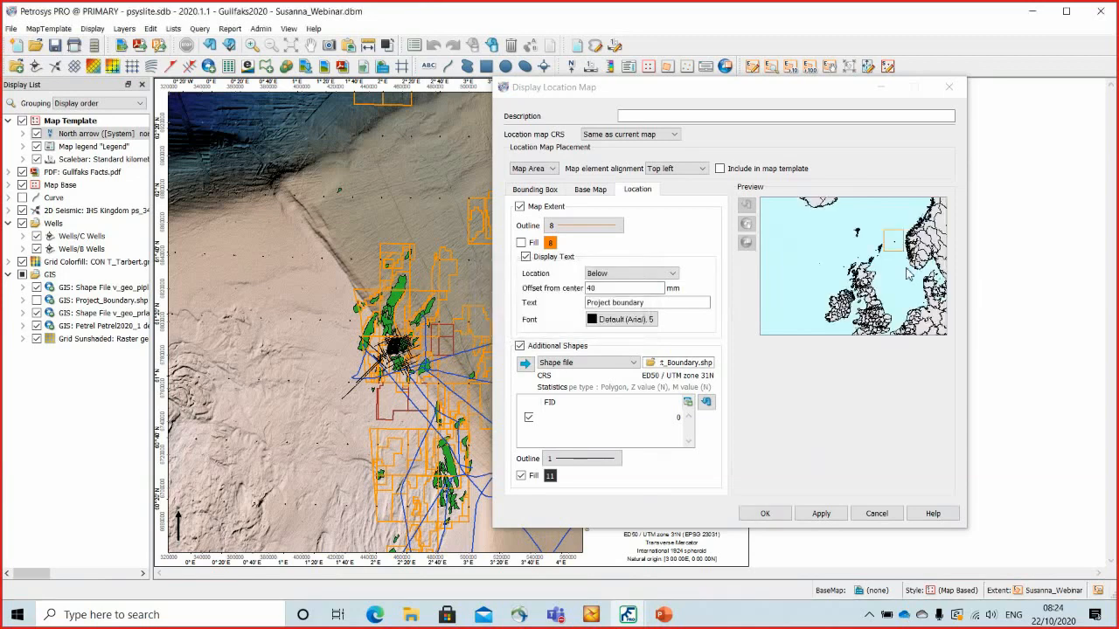
{"action": "scroll", "coordinate": [907, 262], "scroll_direction": "up", "scroll_amount": 2}
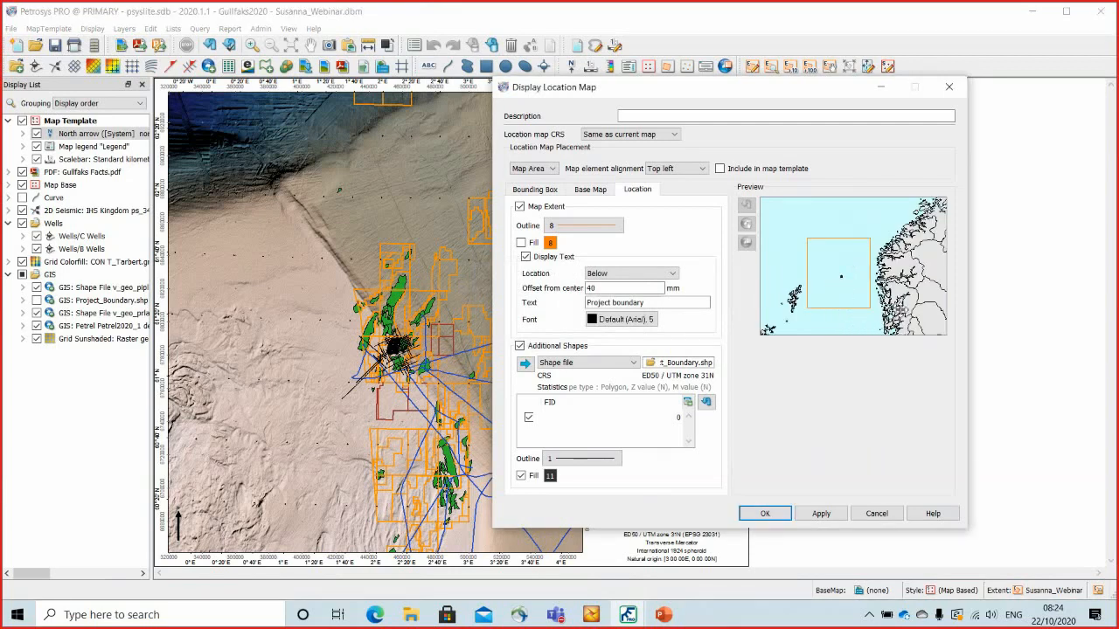
{"action": "scroll", "coordinate": [902, 311], "scroll_direction": "up", "scroll_amount": 1}
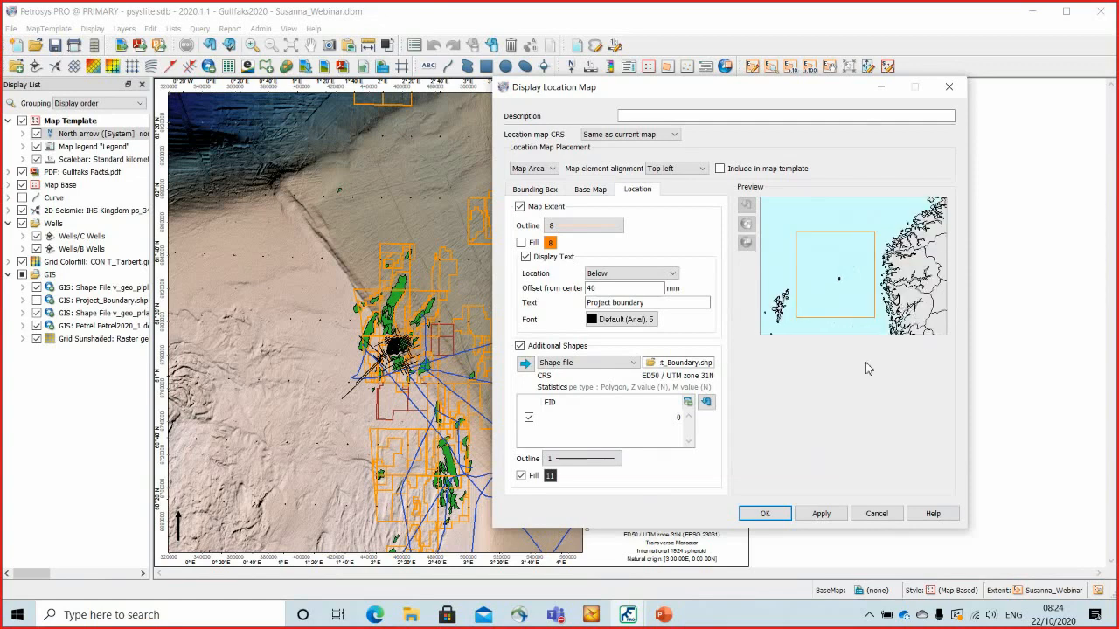
Add the location inset, move it to the right margin, enlarge it, and redraw.
{"action": "left_click", "coordinate": [766, 513]}
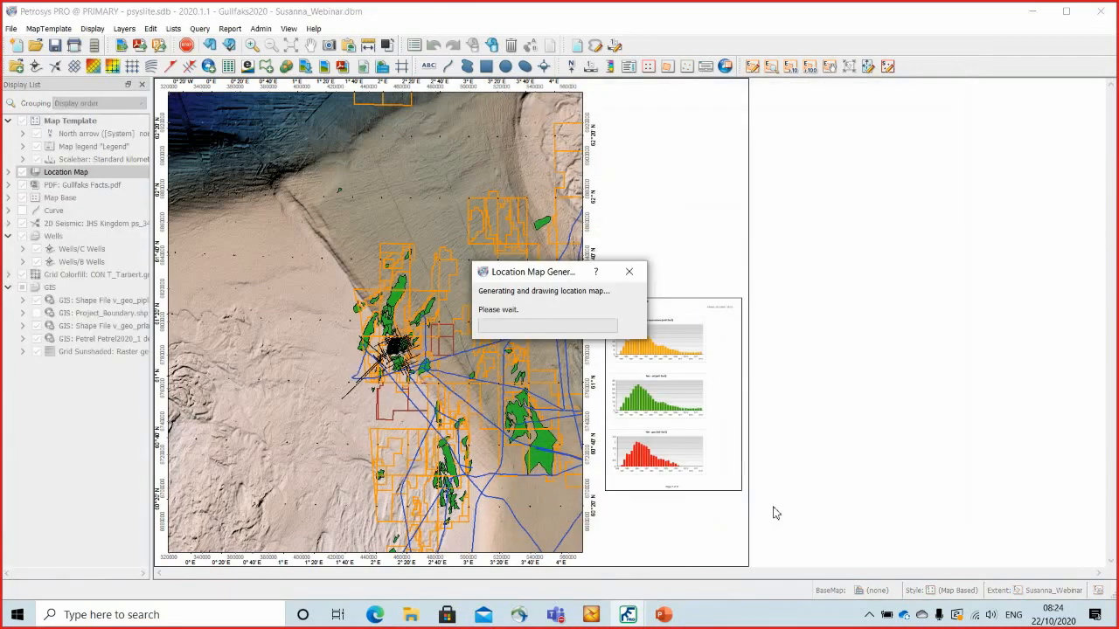
{"action": "mouse_move", "coordinate": [285, 135]}
{"action": "left_mouse_down"}
{"action": "mouse_move", "coordinate": [432, 203]}
{"action": "mouse_move", "coordinate": [729, 143]}
{"action": "mouse_move", "coordinate": [713, 133]}
{"action": "mouse_move", "coordinate": [717, 122]}
{"action": "left_mouse_up"}
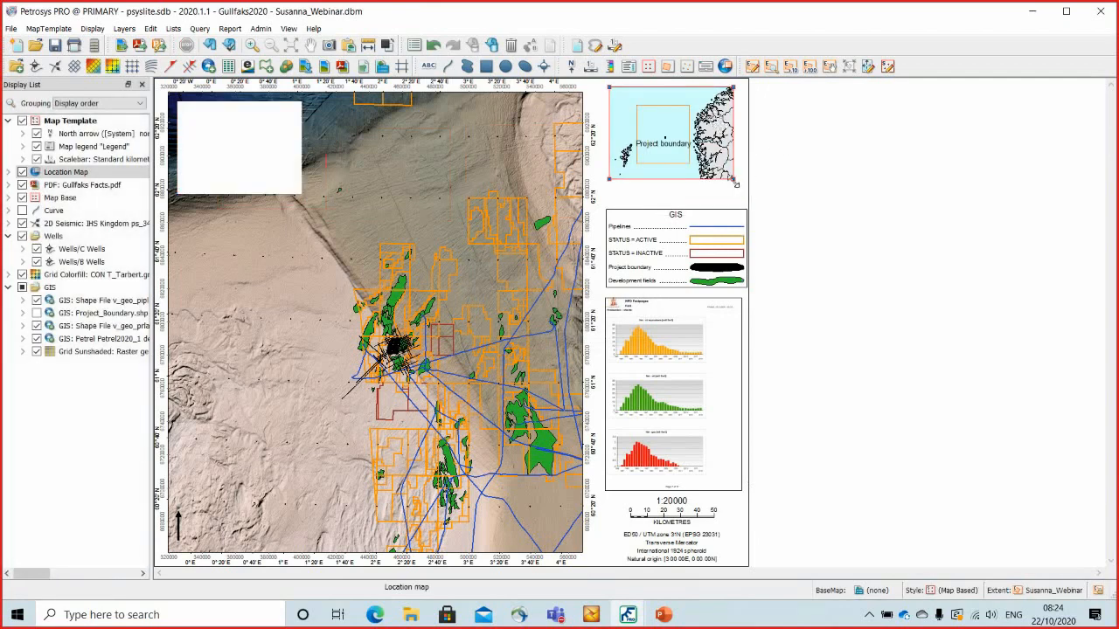
{"action": "left_click_drag", "start_coordinate": [733, 181], "coordinate": [740, 197]}
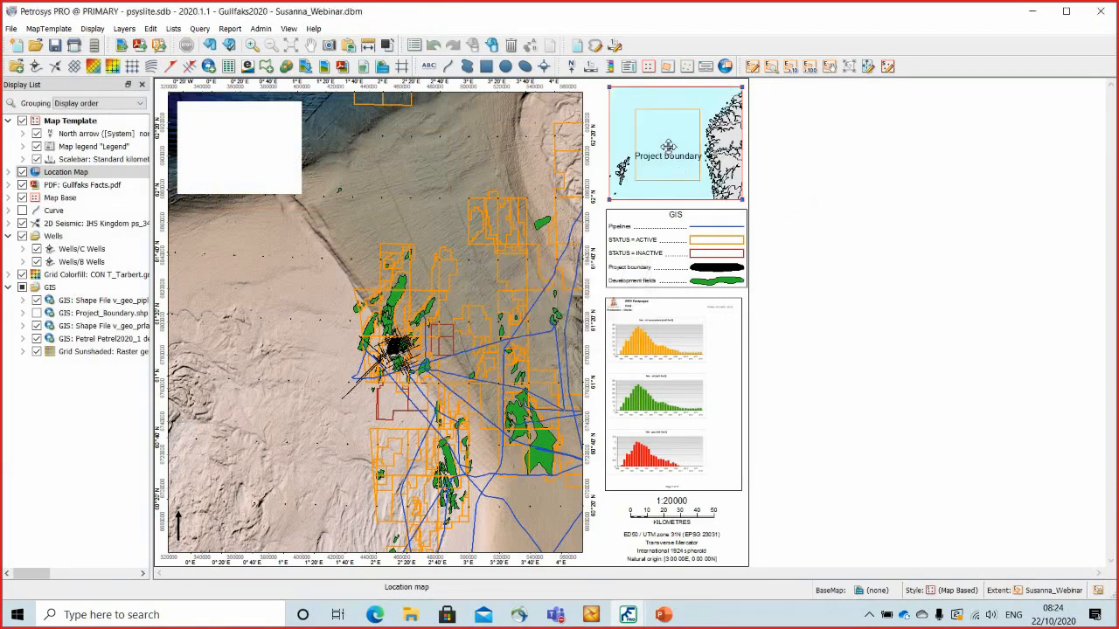
{"action": "left_click", "coordinate": [211, 47]}
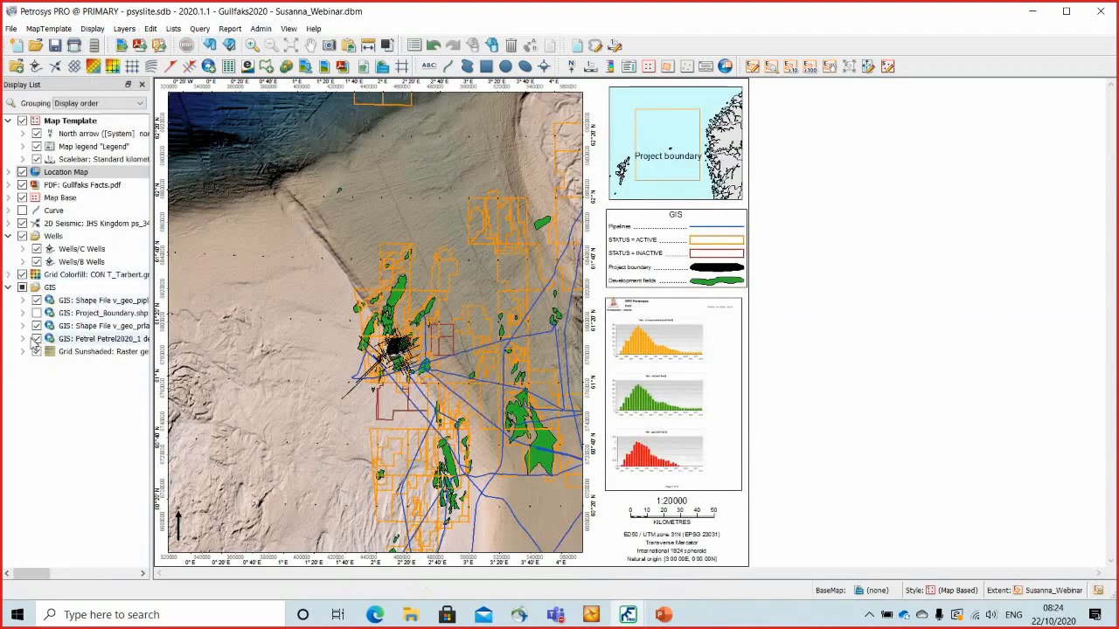
Show Project_Boundary, hide Grid Colorfill and Wells, then switch back to PowerPoint.
{"action": "left_click", "coordinate": [36, 313]}
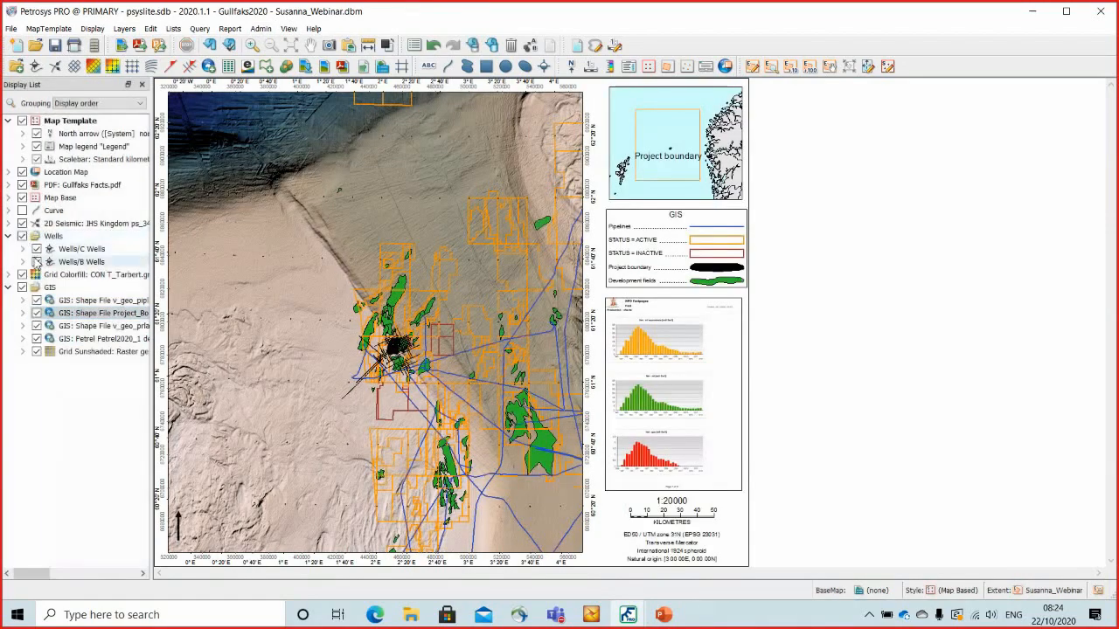
{"action": "left_click", "coordinate": [25, 275]}
{"action": "left_click", "coordinate": [23, 237]}
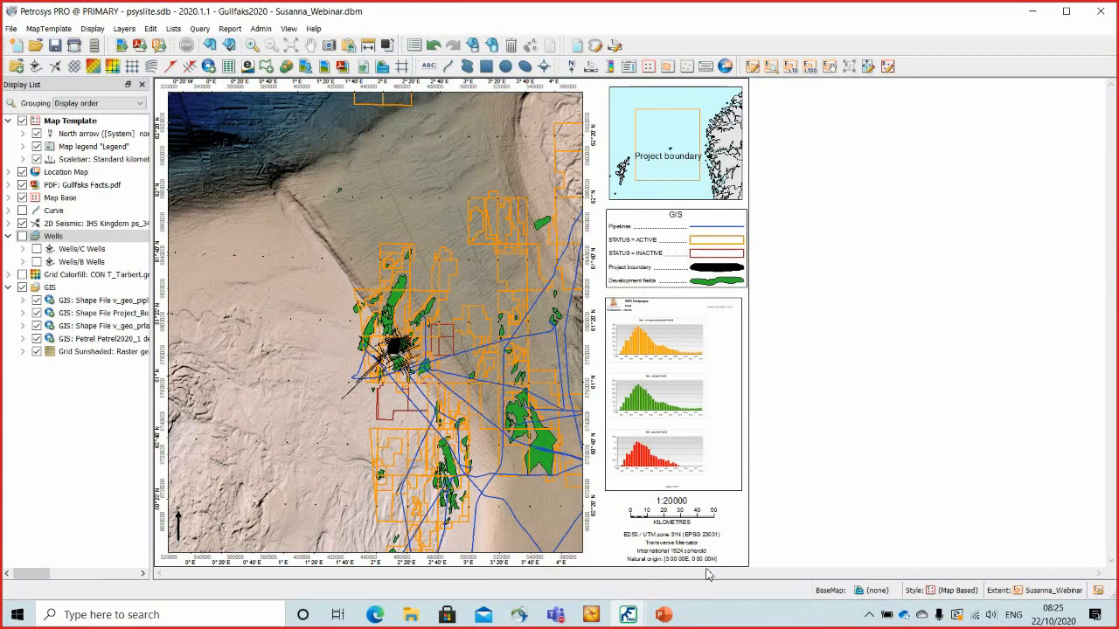
{"action": "left_click", "coordinate": [663, 617]}
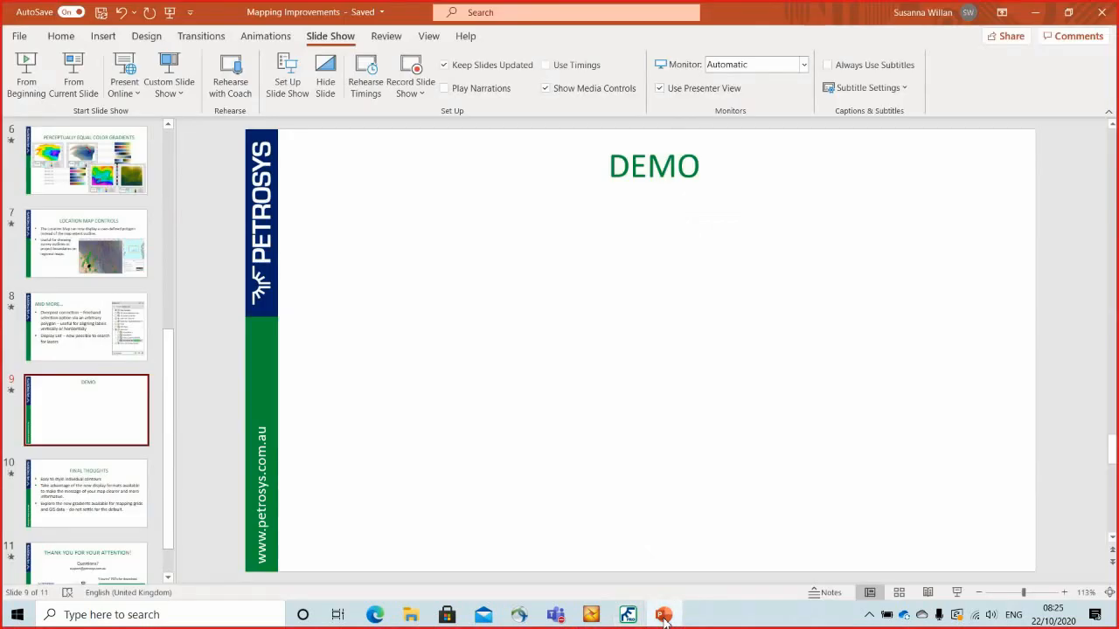